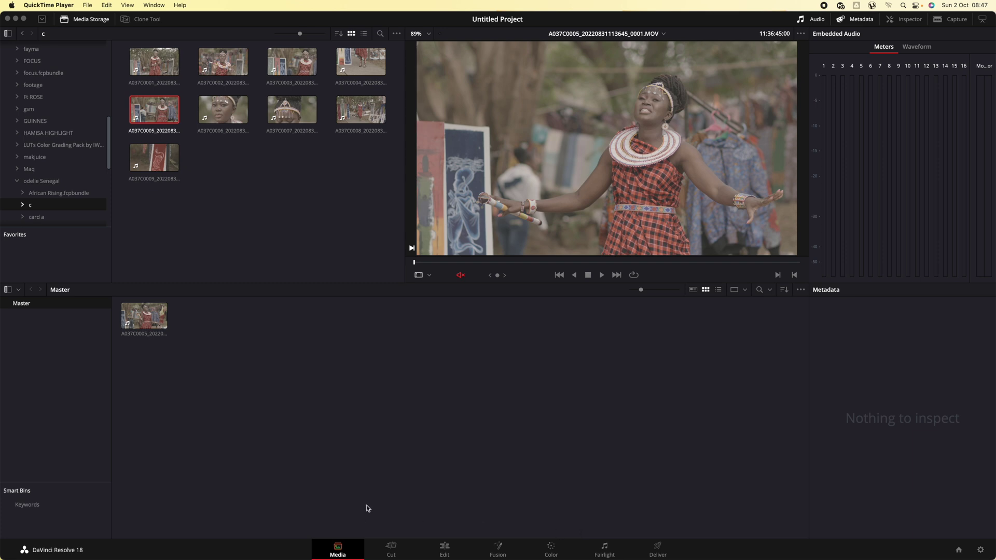
- Add the A037C0006 clip from the media storage folder to the media pool
right_click(207, 109)
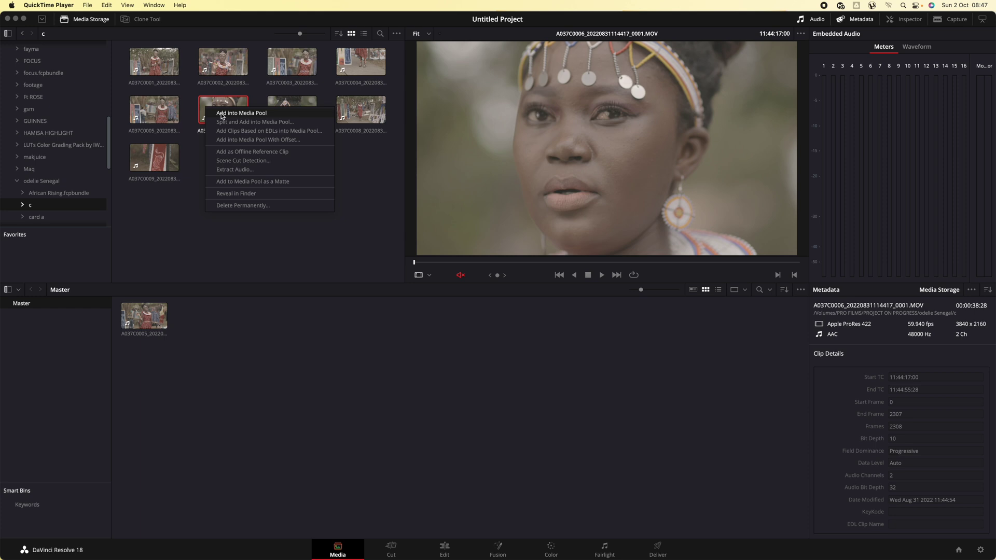
left_click(265, 112)
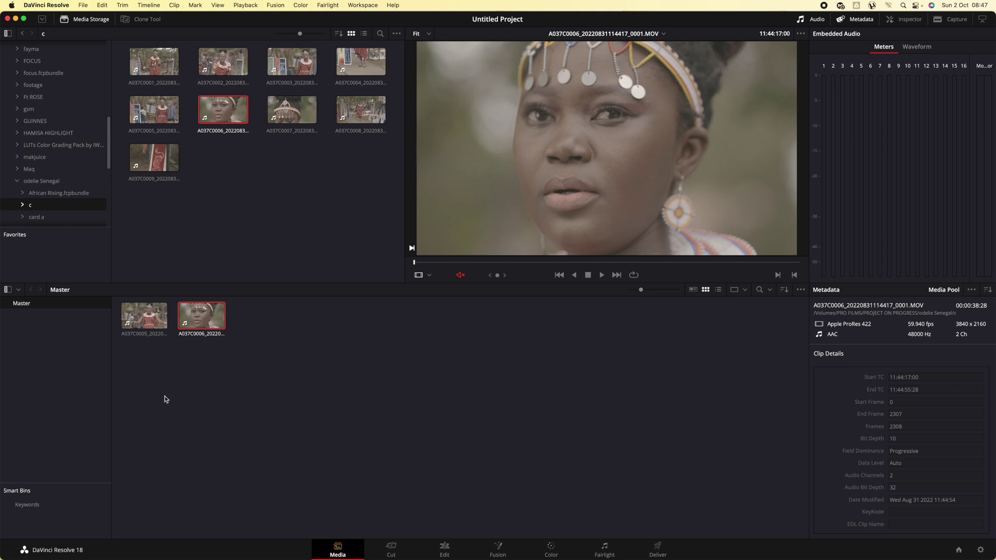
- Start creating a new timeline from the A037C0005 clip in the media pool, with the use of project settings disabled
left_click(141, 323)
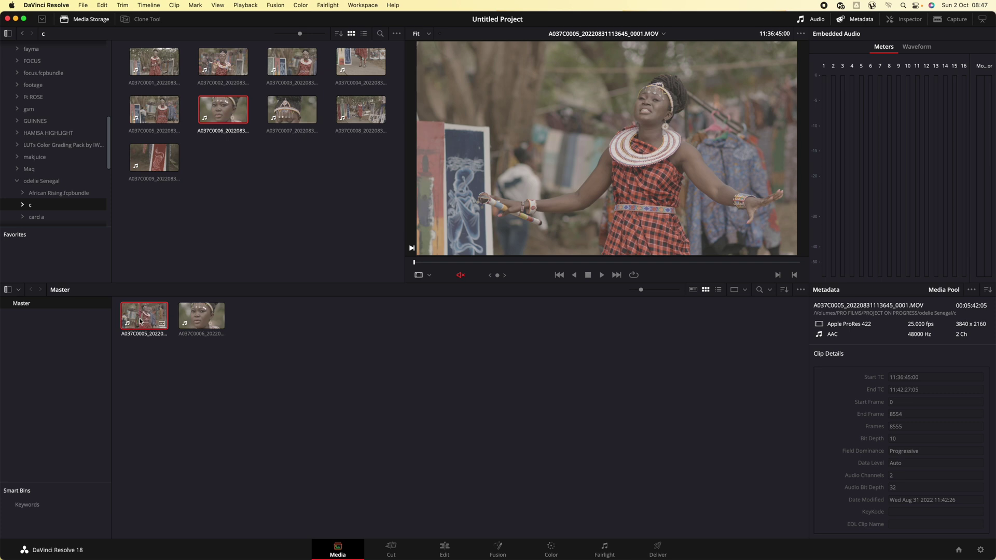
right_click(141, 323)
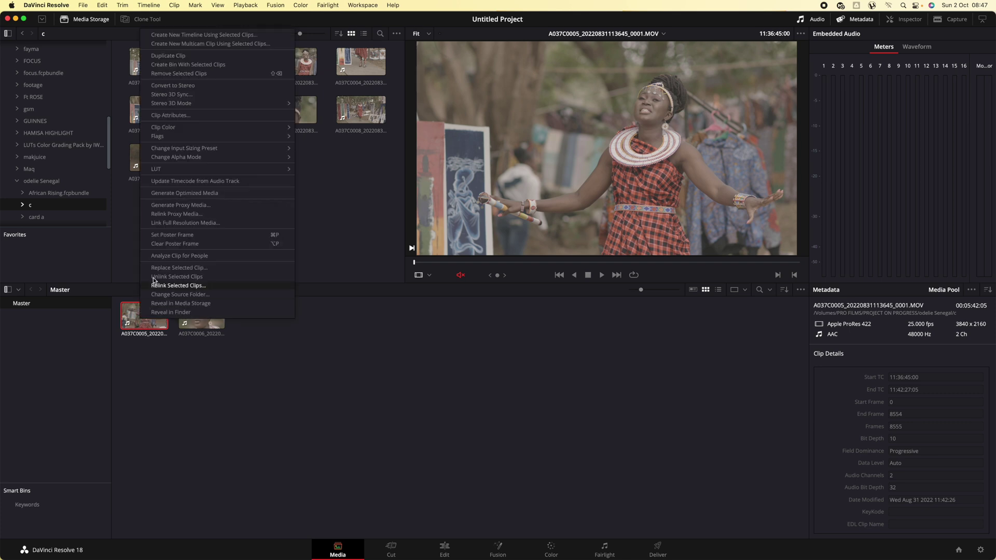
left_click(210, 36)
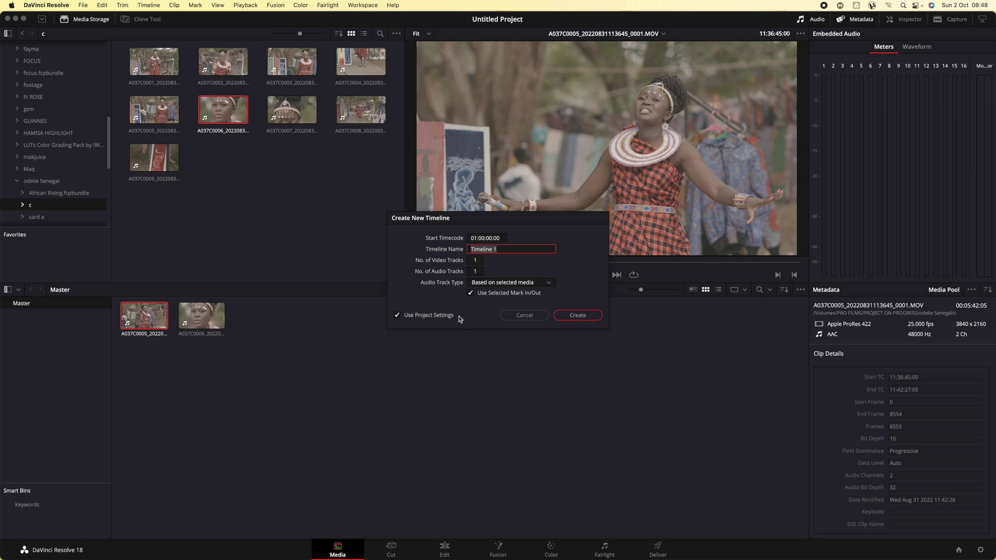
left_click(409, 320)
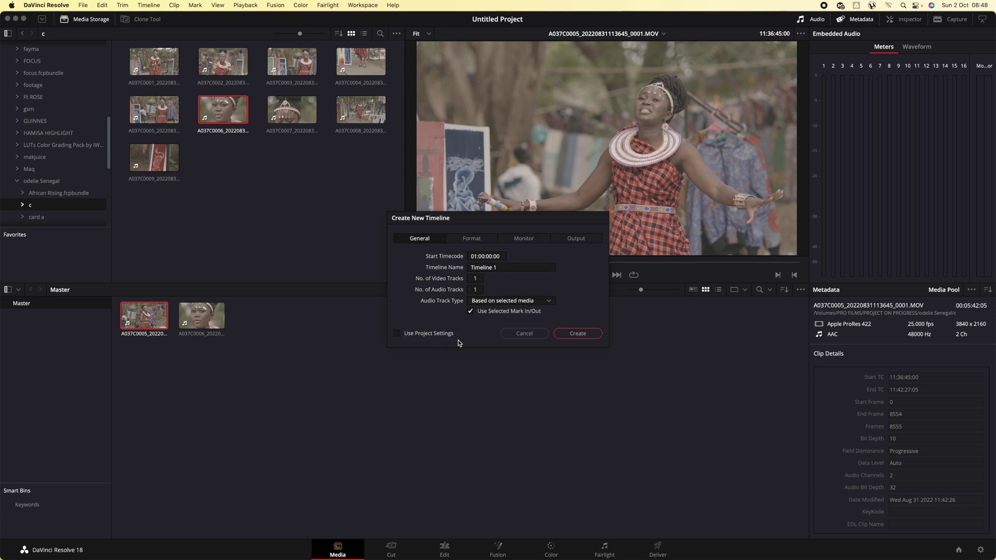
- Set the new timeline's format to a custom resolution of 3840 x 2160
left_click(472, 239)
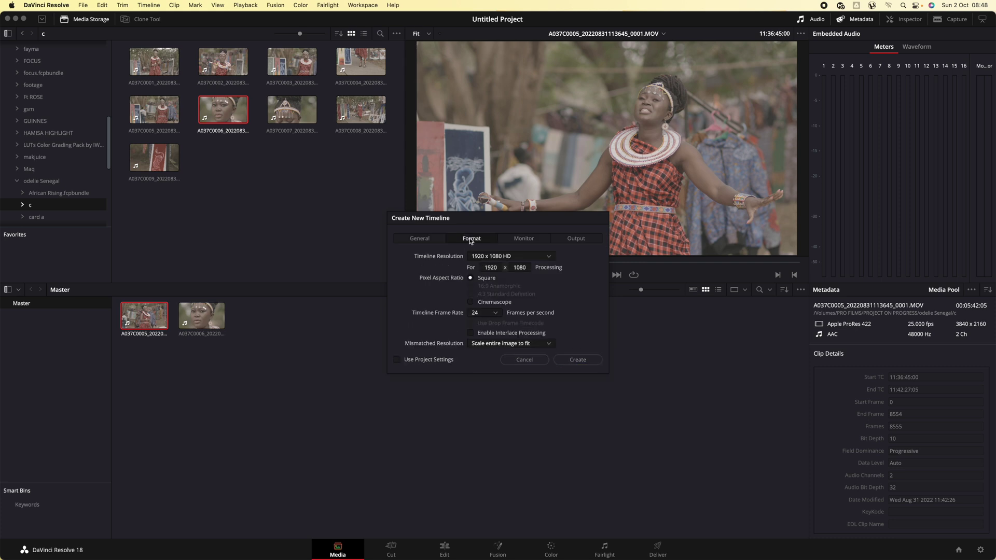
left_click(505, 257)
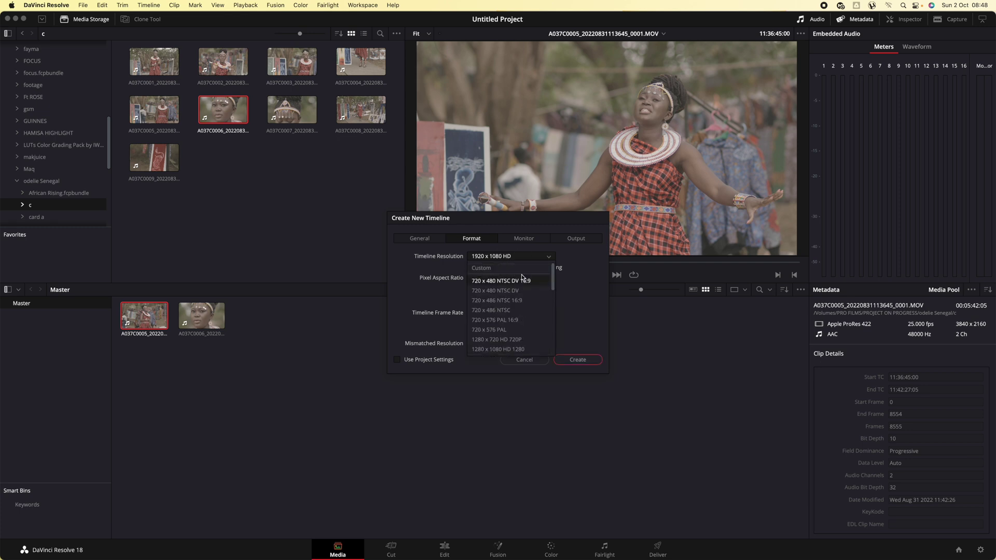
left_click(502, 268)
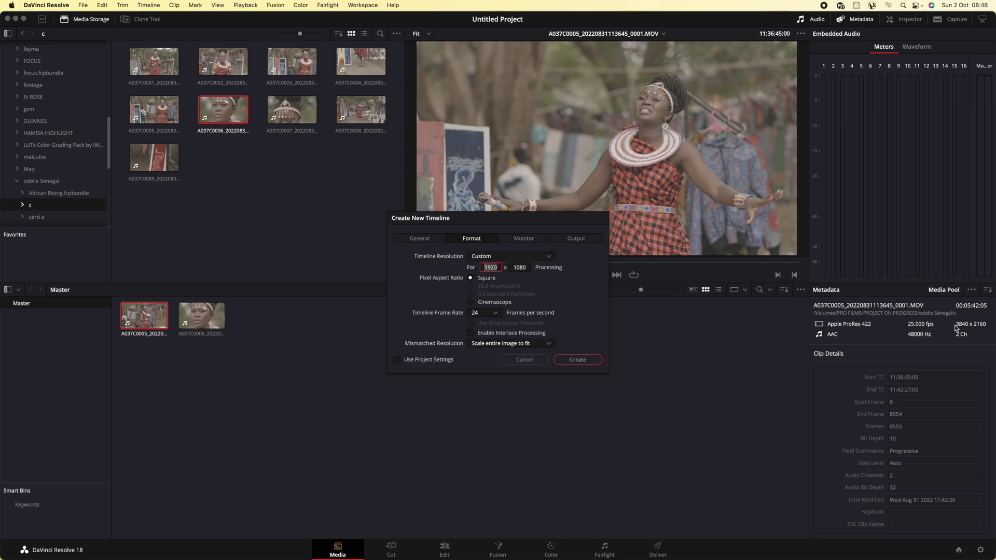
type("3840")
left_click(529, 268)
type("2160")
- Set the timeline frame rate to 25 frames per second and create the timeline
left_click(490, 313)
left_click(477, 364)
left_click(576, 361)
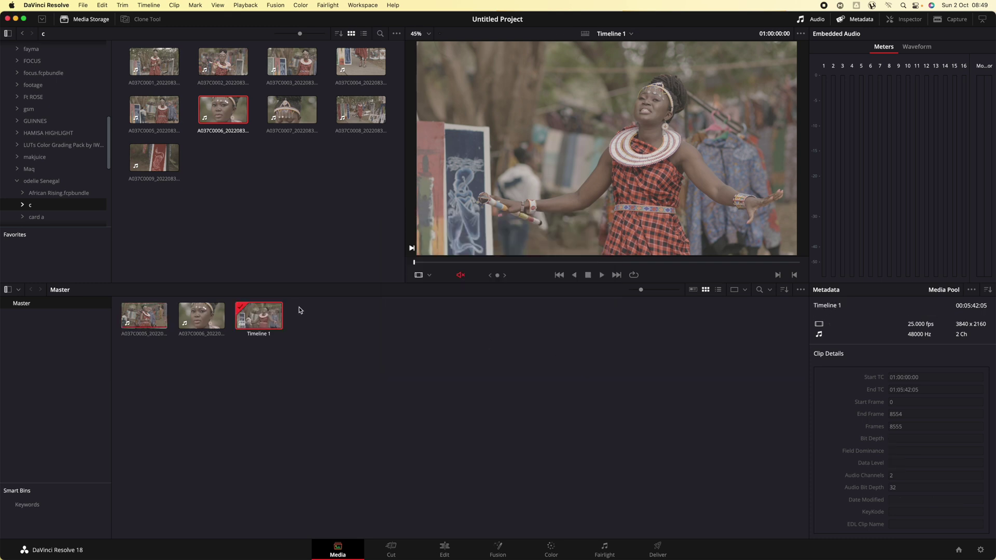
- Open Timeline 1 for editing and split its clip at 01:00:24:21
double_click(267, 318)
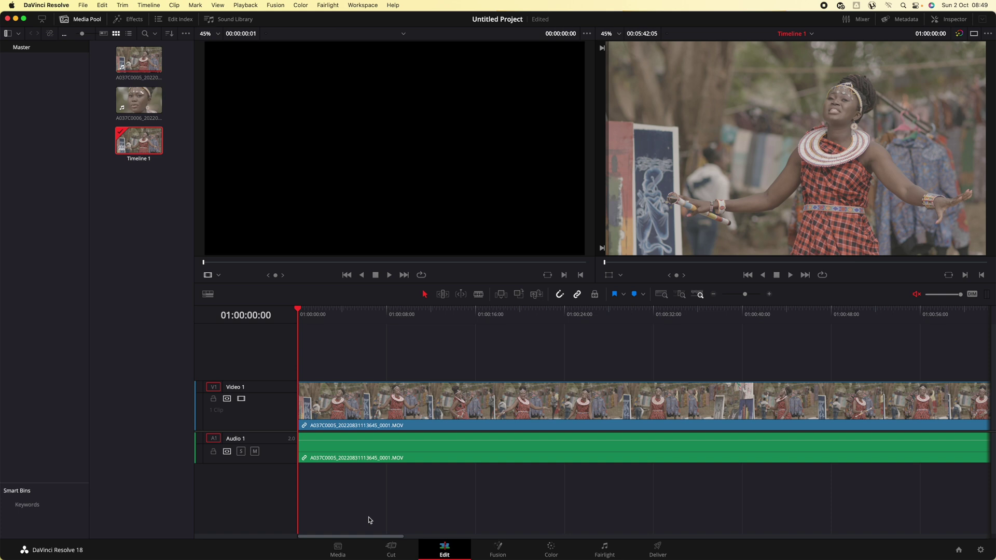
left_click(450, 405)
left_click_drag(479, 309, 537, 322)
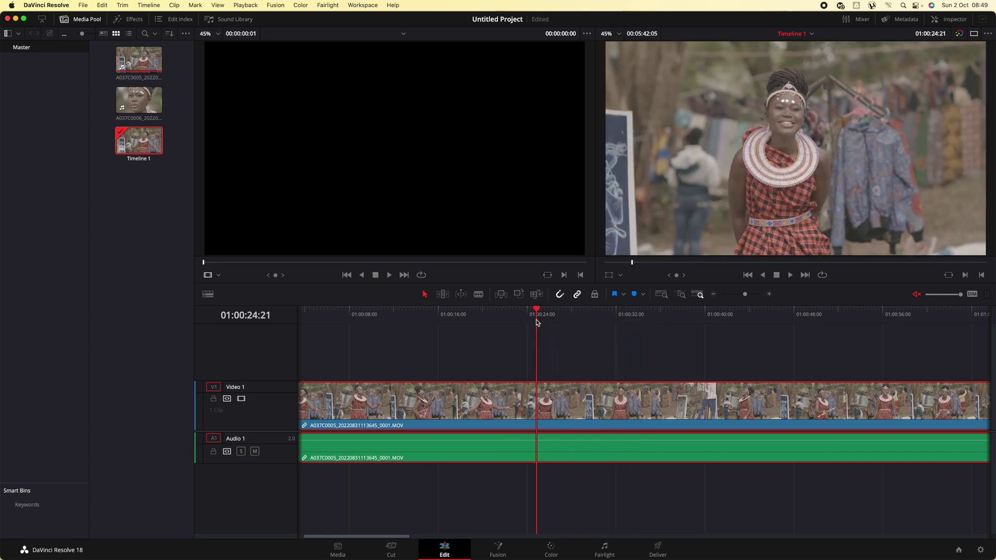
key("super+b")
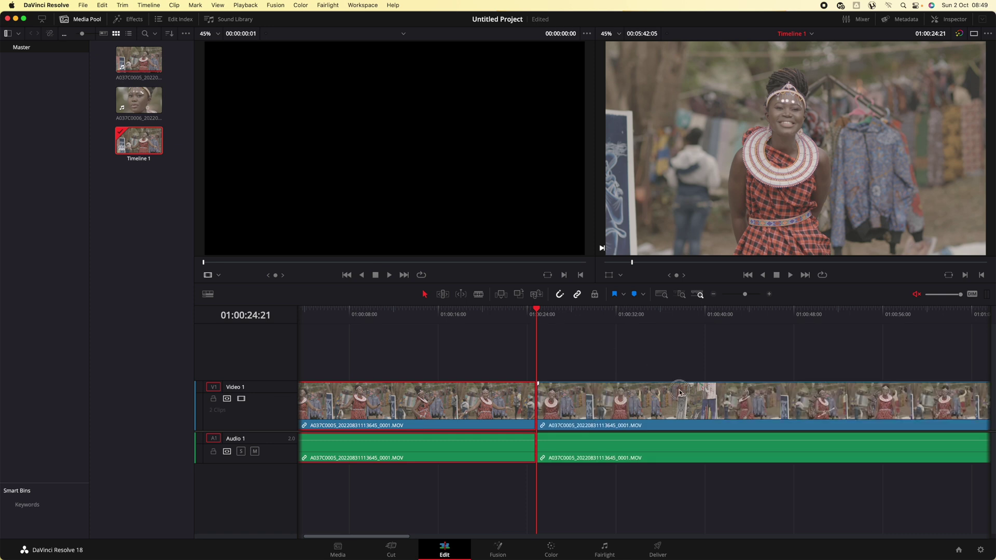
- Split the second part of the clip at 01:00:40:05
left_click(679, 392)
left_click_drag(695, 314, 706, 313)
key("super+b")
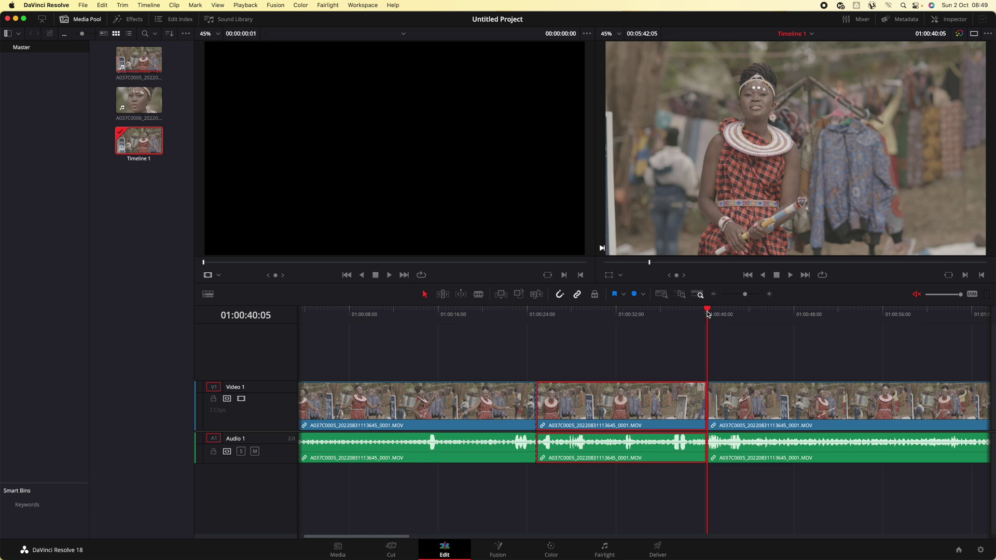
- Delete the first and last segments of the split clip, keeping only the middle one
left_click(477, 423)
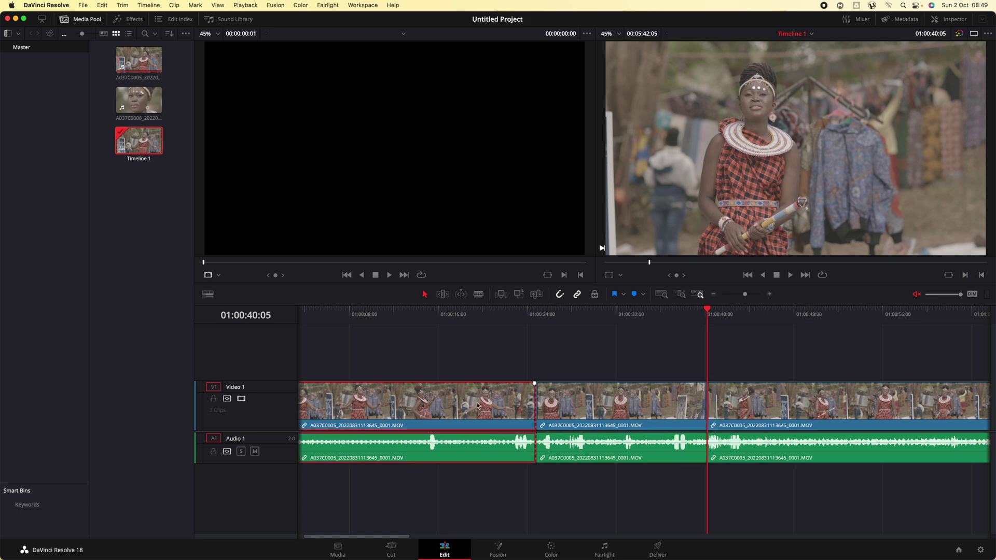
key("BackSpace")
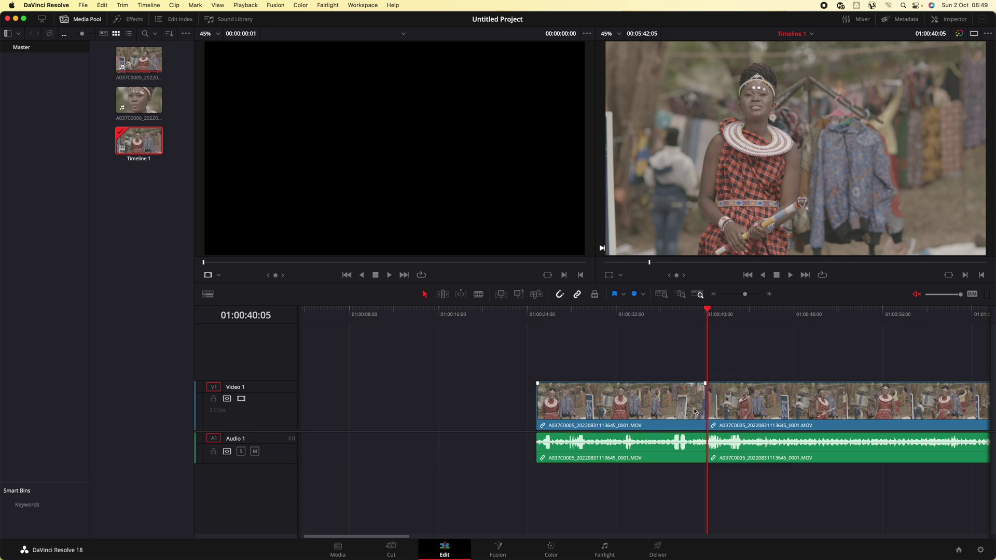
left_click(725, 406)
key("BackSpace")
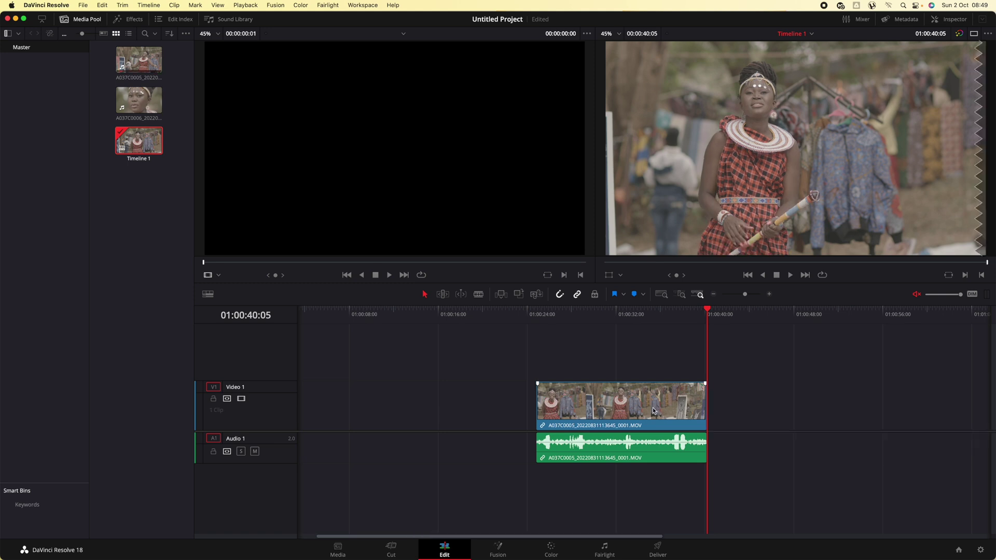
- Move the remaining segment to the start of the timeline and trim its end to a length of about 00:00:13:17
left_click_drag(620, 397, 334, 396)
scroll(383, 395, "left", 2)
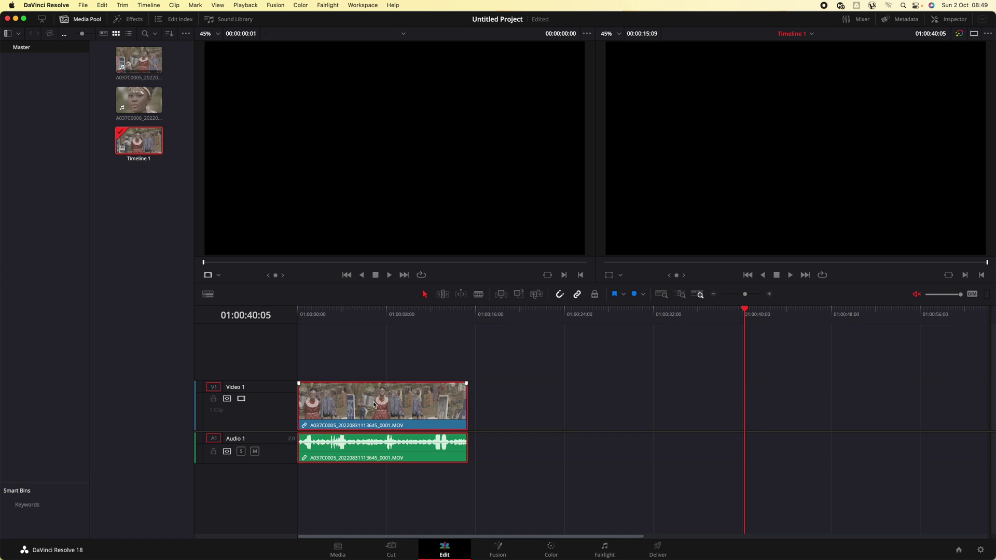
mouse_move(309, 312)
left_mouse_down()
mouse_move(405, 318)
mouse_move(310, 317)
left_mouse_up()
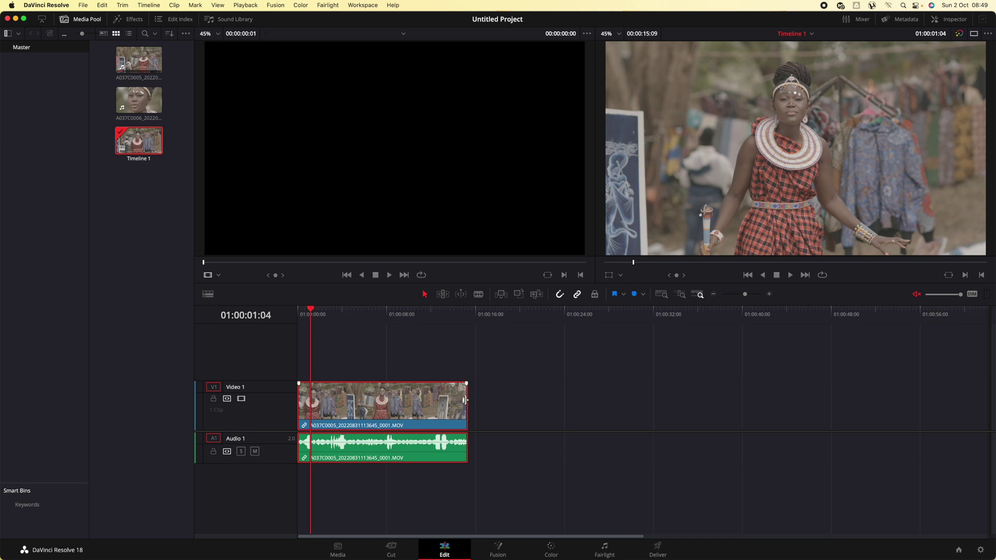
left_click_drag(465, 401, 445, 402)
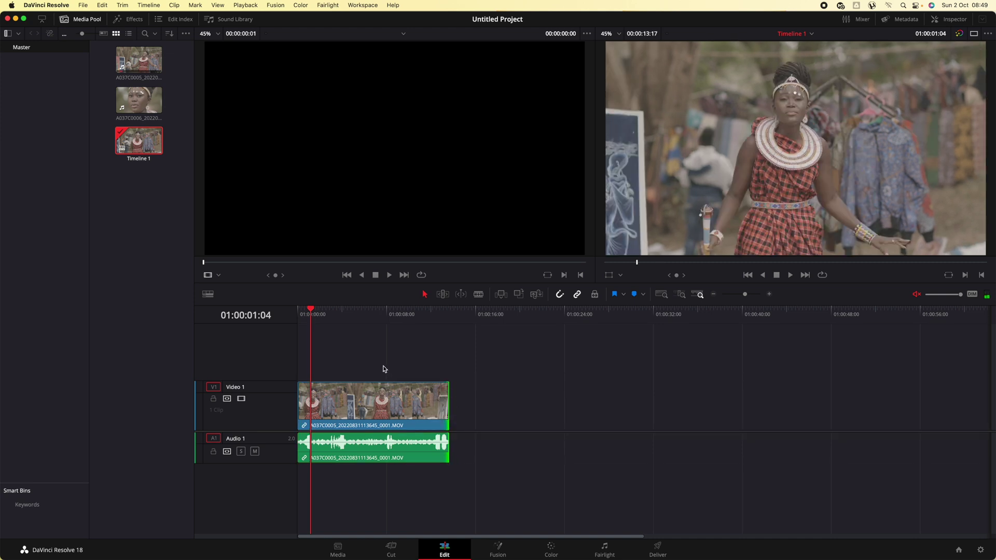
- Open the trimmed clip on the Color page at 01:00:01:04 and shift node 01 slightly in the node graph
left_click_drag(311, 305, 329, 310)
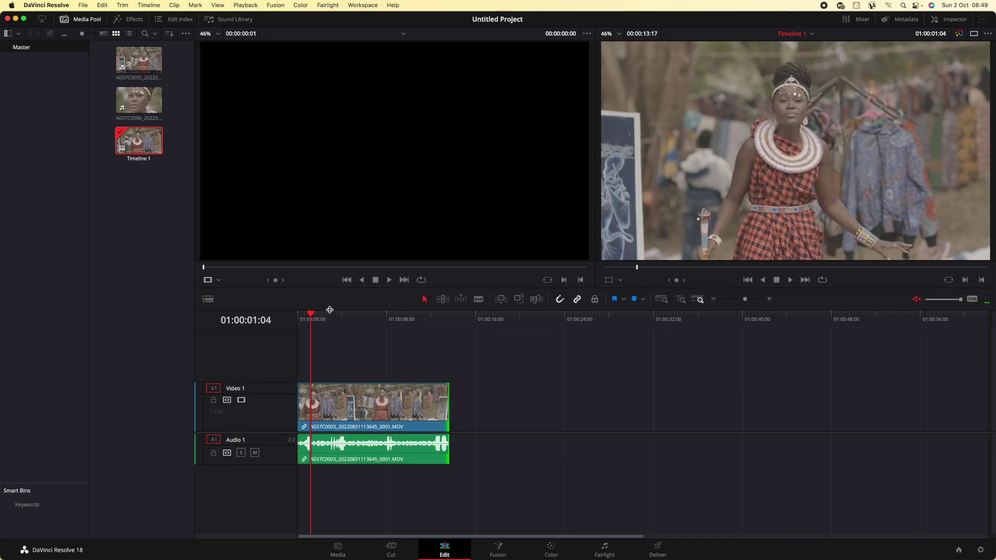
left_click(348, 402)
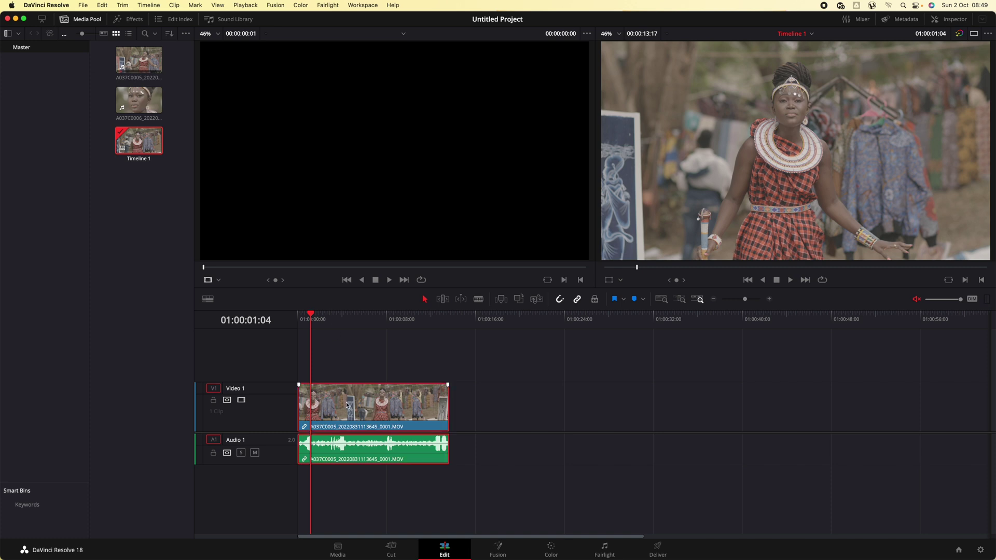
left_click(559, 555)
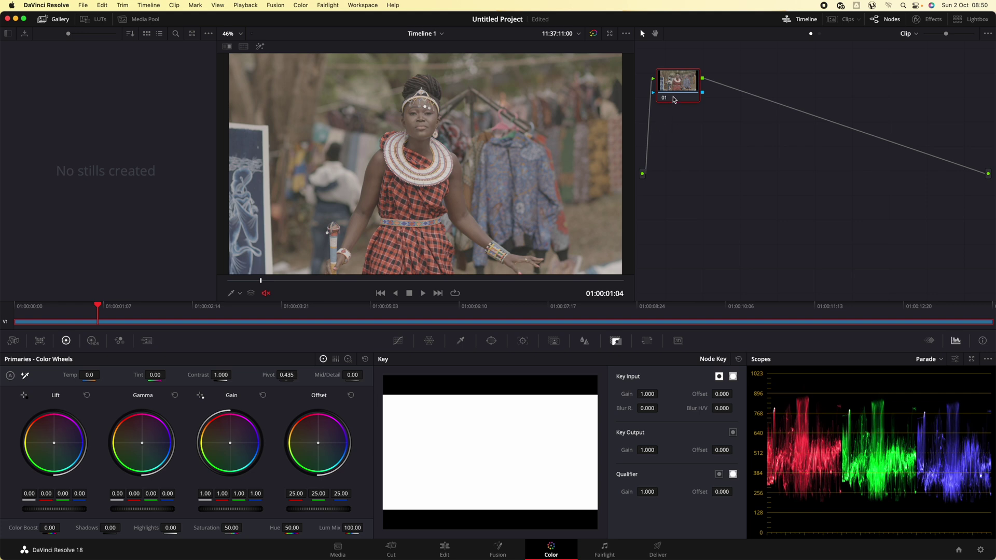
left_click_drag(667, 94, 672, 86)
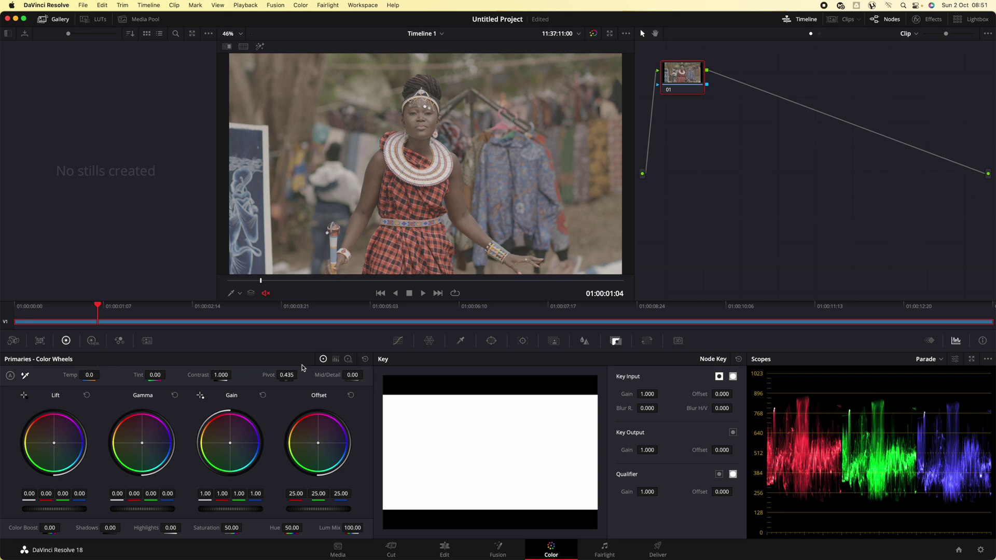
- View the primaries as color bars and log wheels, then return to the color wheels
left_click(336, 361)
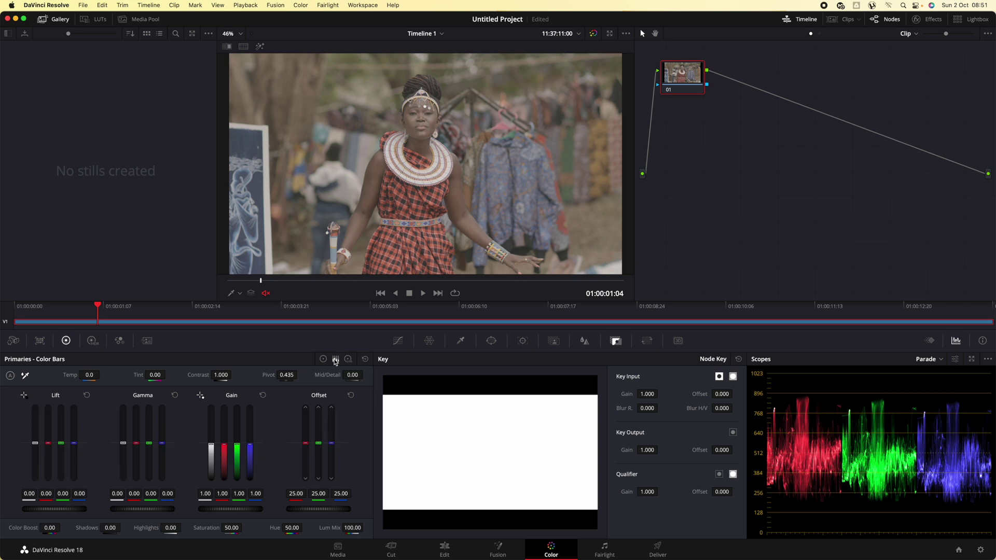
left_click(347, 359)
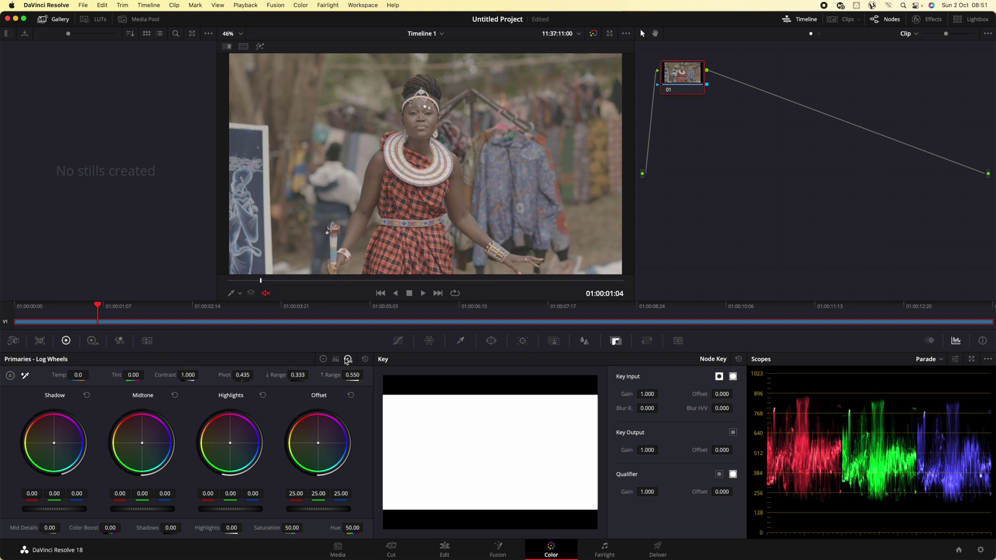
left_click(324, 359)
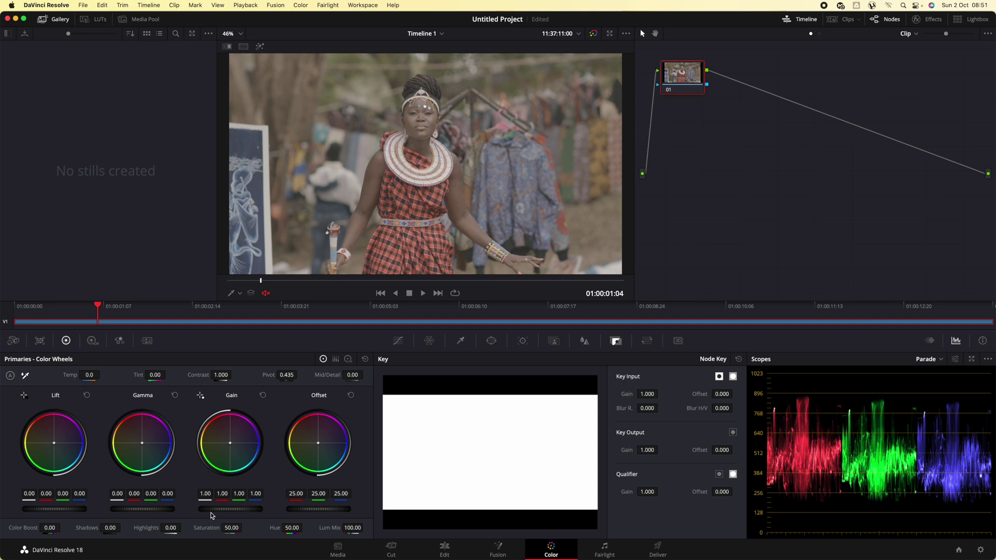
- Raise the saturation of node 01 to 88.80
left_click_drag(228, 528, 316, 531)
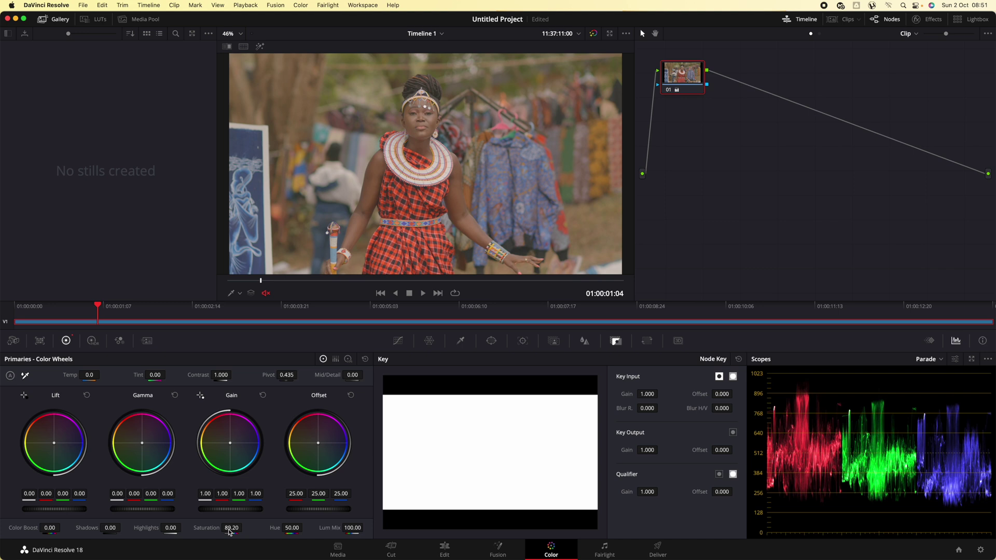
left_click_drag(228, 529, 229, 528)
- Adjust the primary wheels' master levels to lift -0.09, gamma 0.03 and gain 1.07
left_click_drag(77, 508, 30, 507)
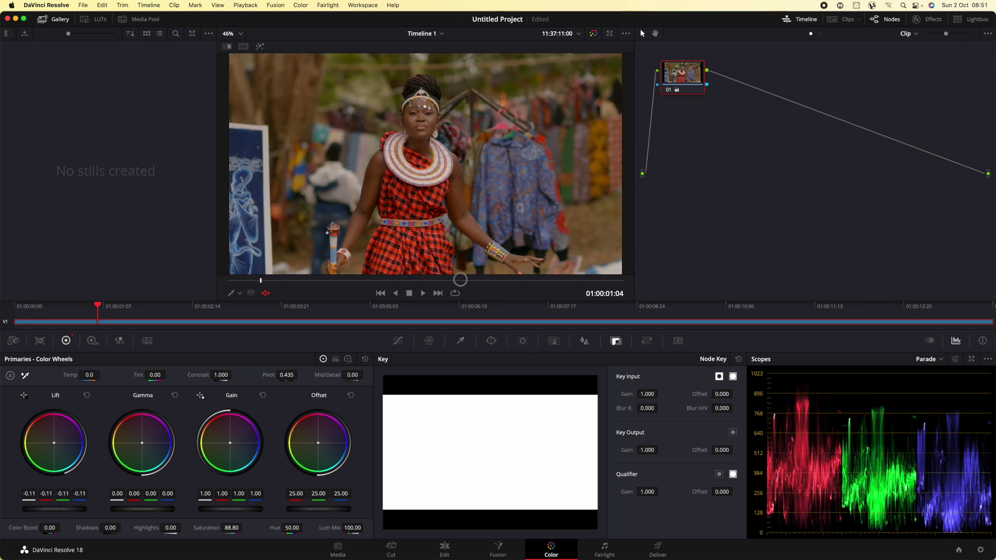
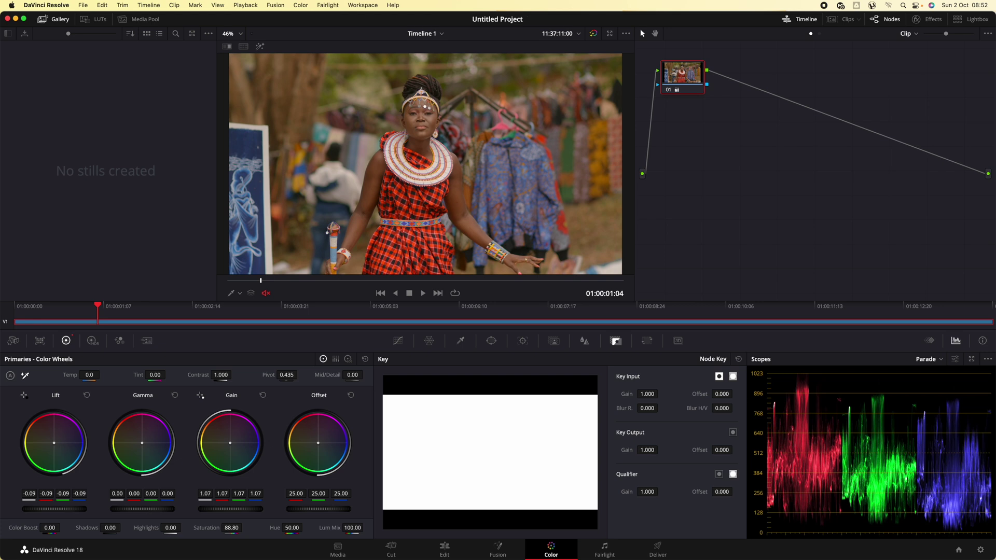
mouse_move(142, 507)
left_mouse_down()
mouse_move(119, 507)
mouse_move(142, 507)
left_mouse_up()
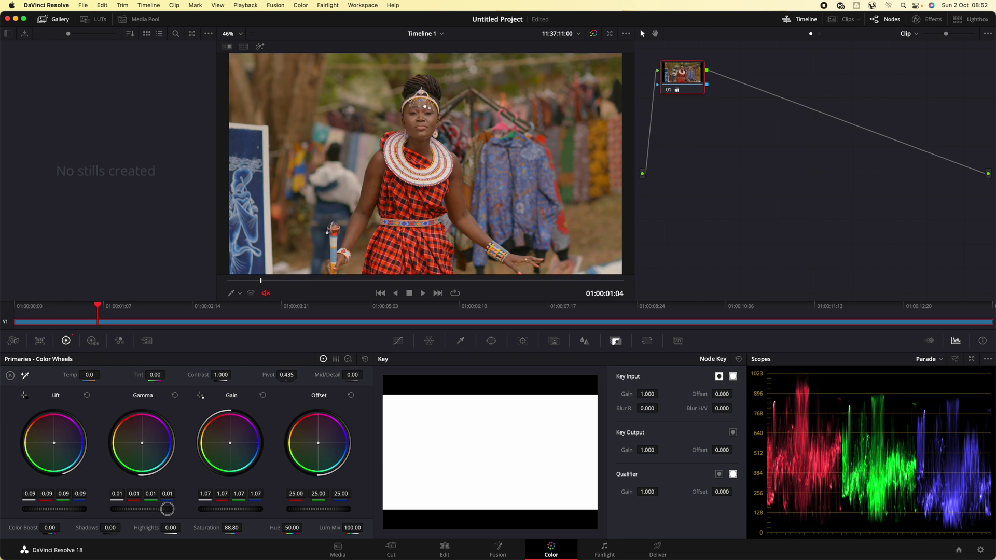
left_click_drag(221, 513, 150, 512)
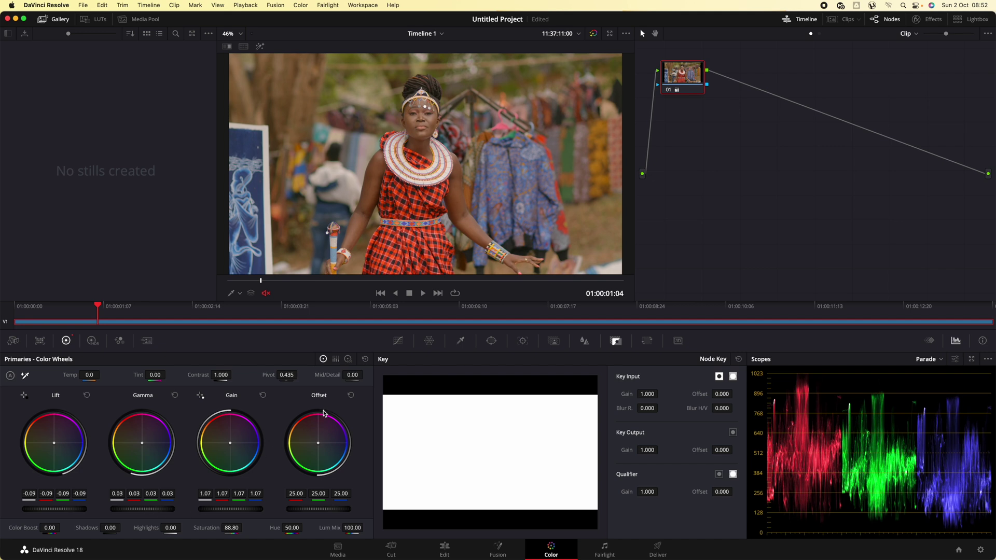
- Increase contrast with the custom curve by pulling its black and white endpoints inward and adding a control point near the middle
left_click(397, 341)
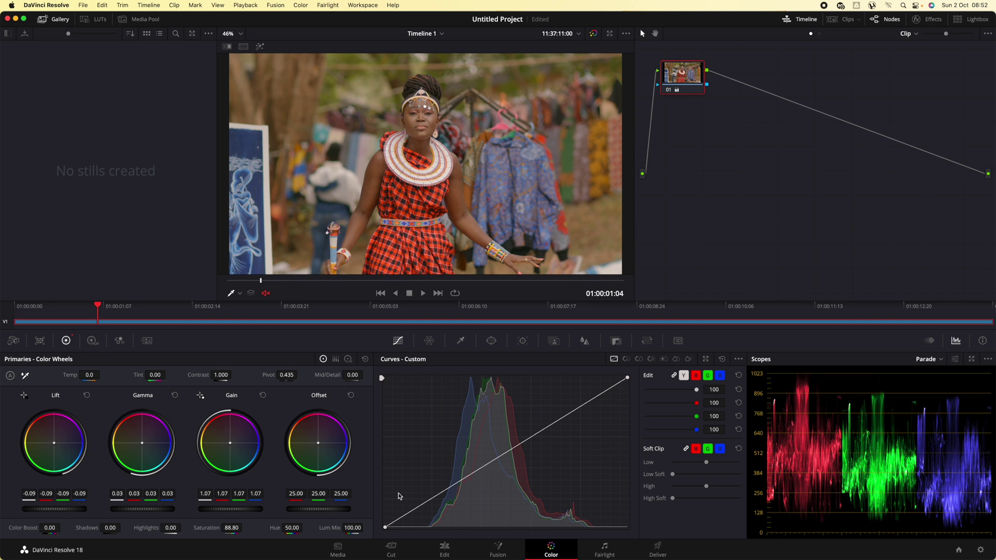
left_click_drag(386, 527, 403, 530)
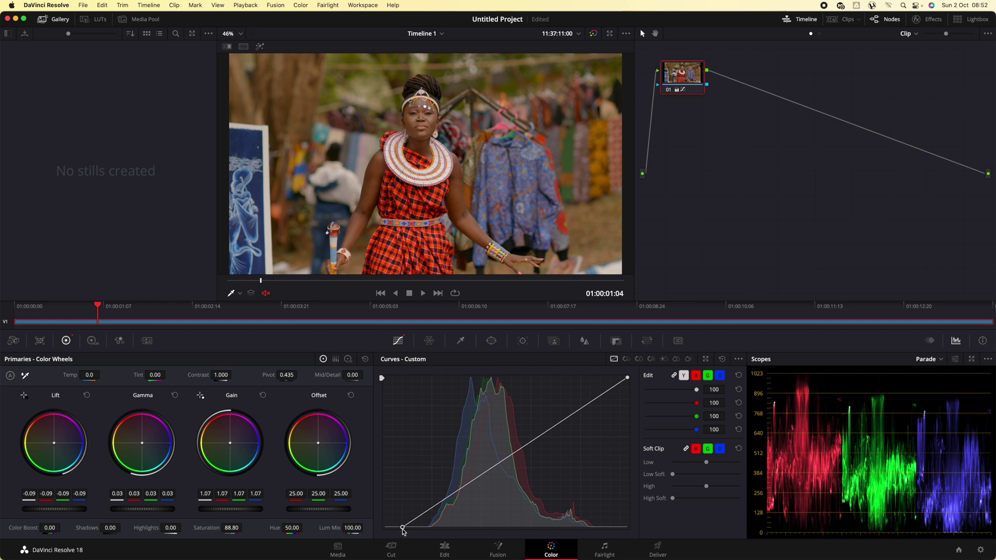
left_click_drag(628, 380, 606, 377)
left_click_drag(509, 449, 509, 446)
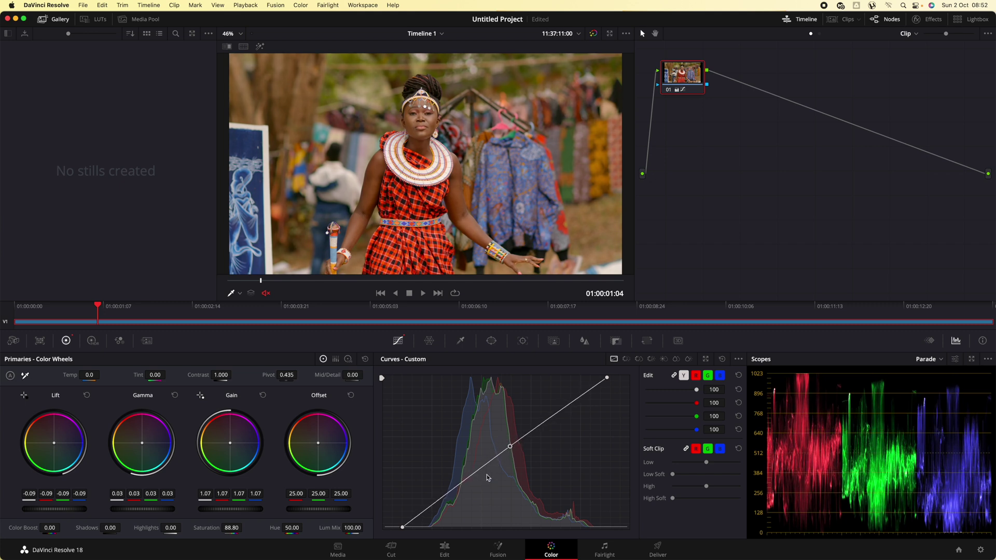
- Add a second control point to the lower part of node 01's custom curve and set Shadows to -9.00
left_click_drag(458, 485, 456, 488)
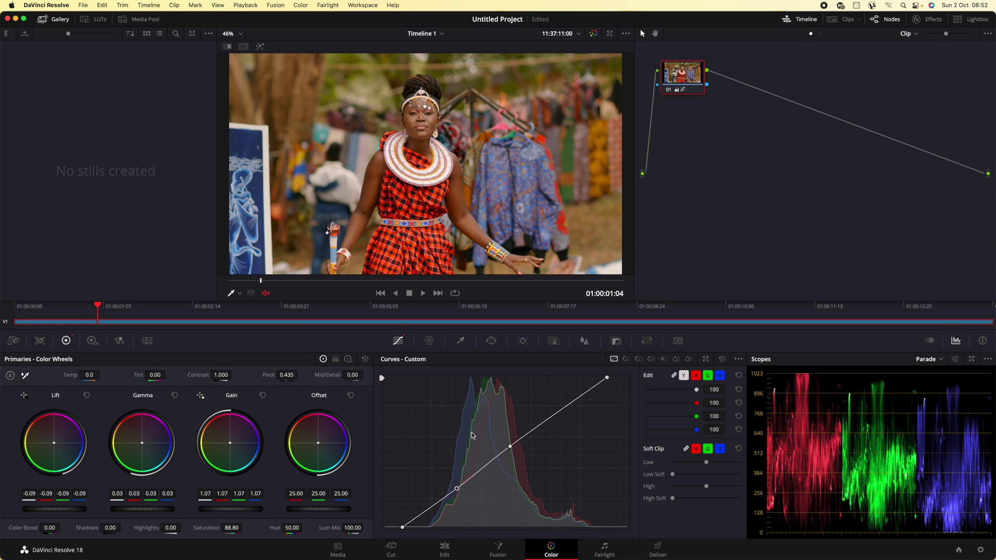
mouse_move(110, 528)
left_mouse_down()
mouse_move(101, 530)
mouse_move(109, 528)
left_mouse_up()
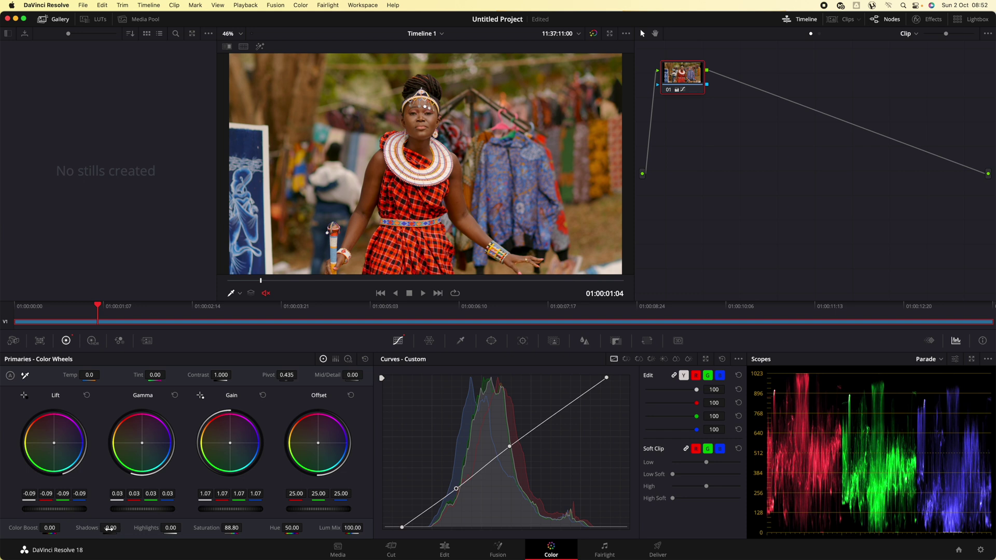
- Set node 01's contrast to 1.056 on the frame at 01:00:03:05 and compare the image with the node off and on
left_click_drag(98, 310, 245, 313)
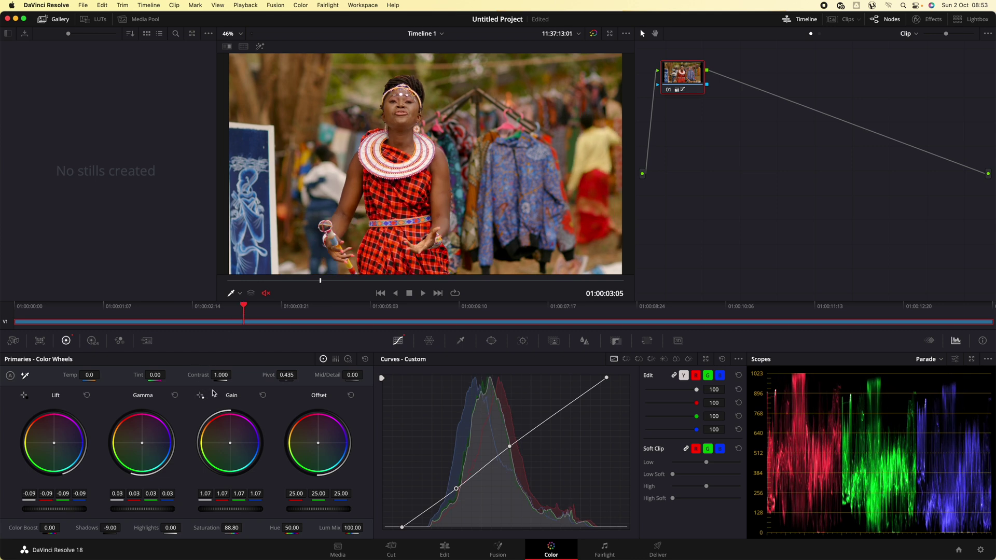
left_click_drag(222, 375, 234, 375)
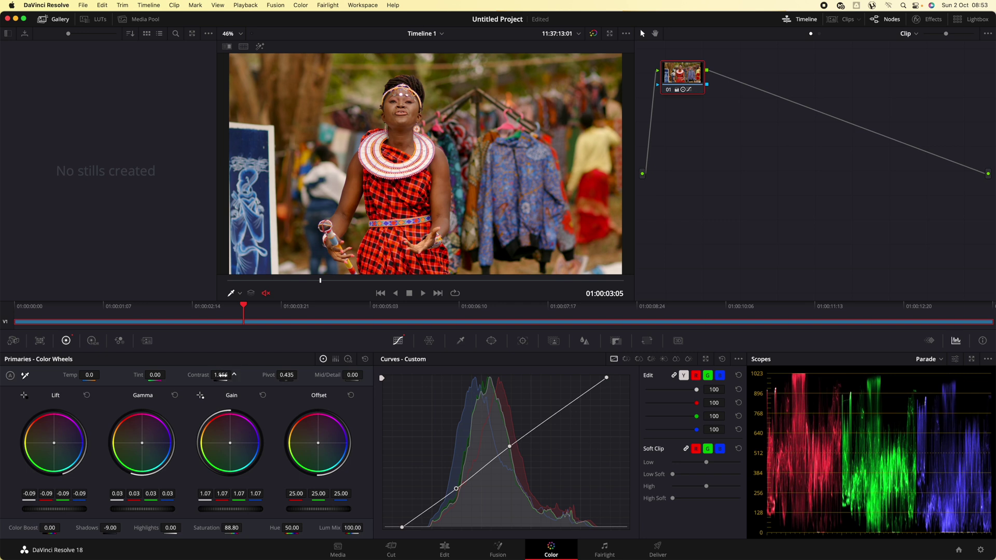
left_click(668, 90)
left_click(668, 90)
- Add a serial node after node 01 with the playhead moved to 01:00:06:20
left_click_drag(246, 307, 502, 313)
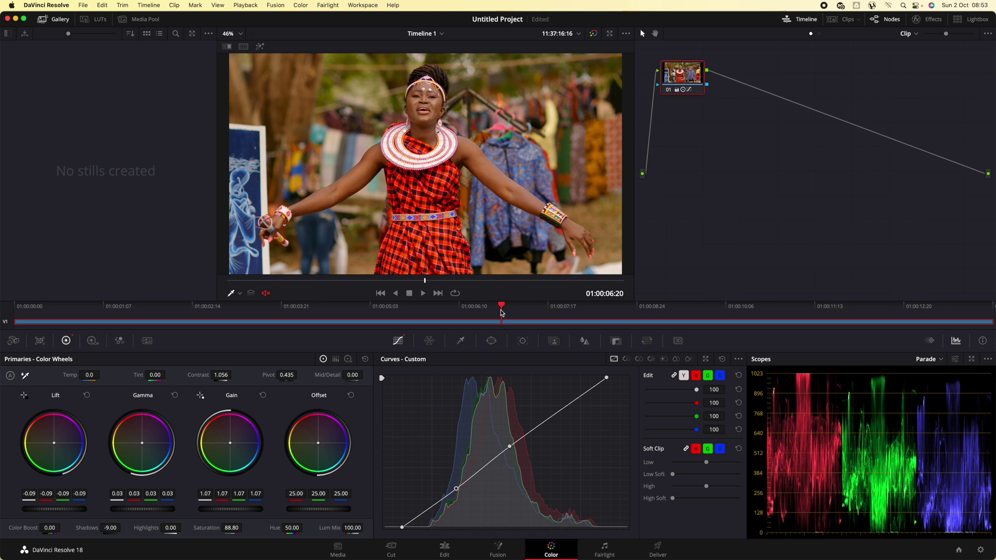
right_click(679, 77)
mouse_move(737, 122)
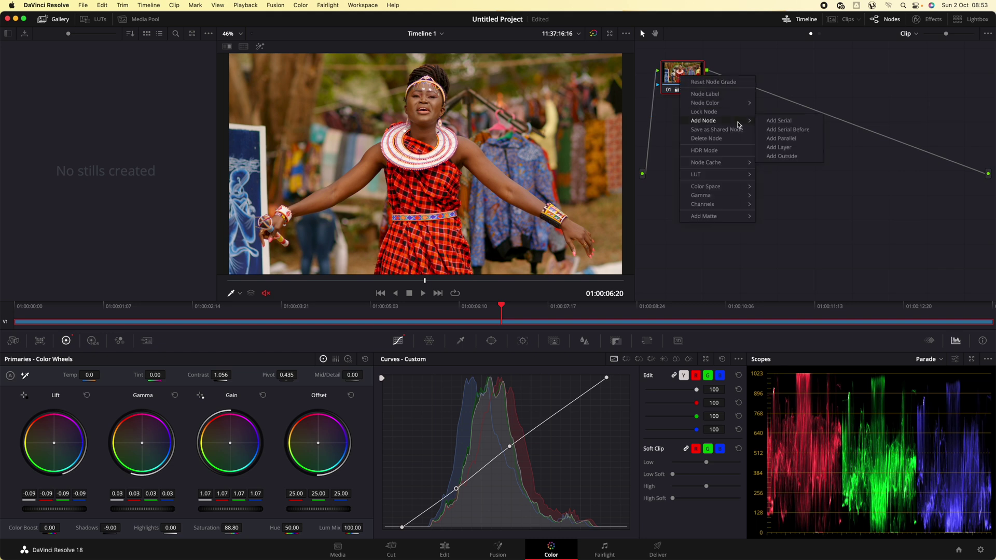
left_click(780, 122)
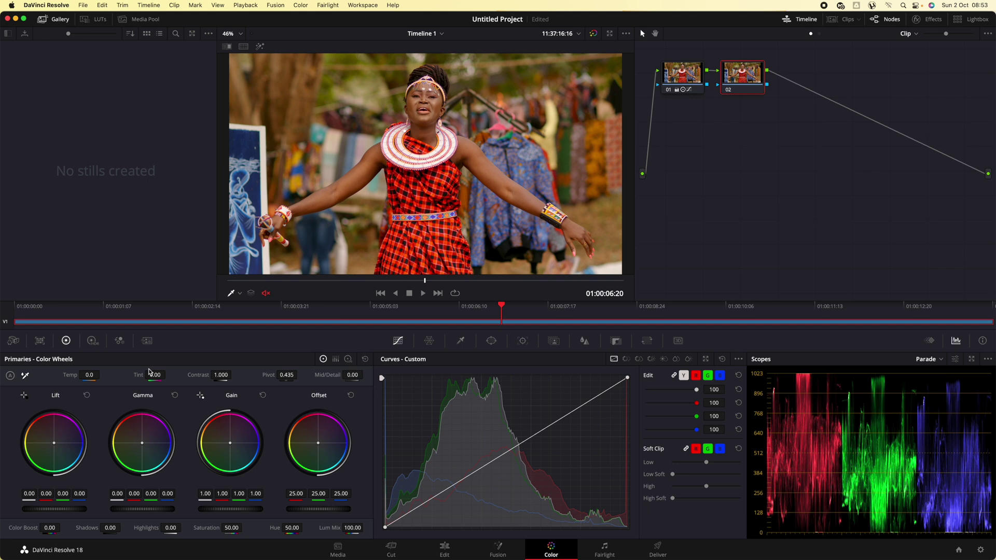
- Cool the image on node 02 by setting Temp to -70.0 and Tint to 5.00
left_click_drag(90, 376, 20, 369)
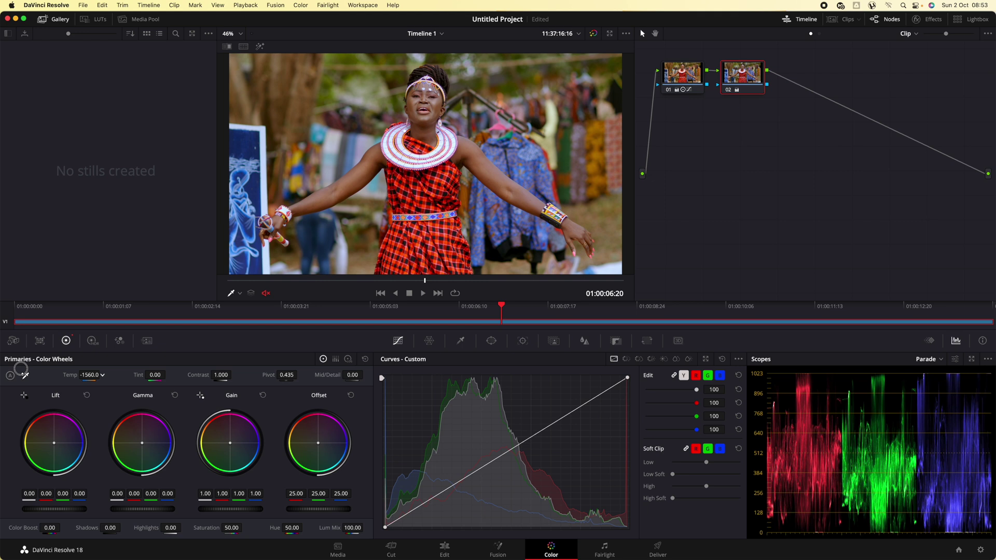
left_click_drag(21, 369, 87, 365)
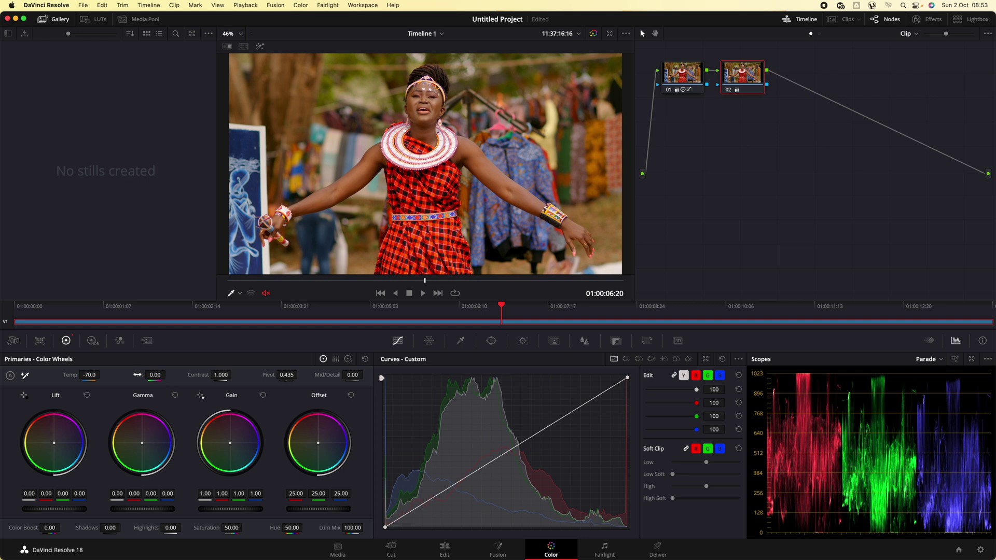
mouse_move(170, 376)
left_mouse_down()
mouse_move(194, 377)
mouse_move(118, 377)
mouse_move(195, 380)
mouse_move(146, 377)
mouse_move(157, 376)
left_mouse_up()
mouse_move(153, 374)
left_mouse_down()
mouse_move(145, 375)
mouse_move(198, 379)
mouse_move(152, 386)
left_mouse_up()
- On the red custom curve, move the black point slightly inward and lower the white endpoint, comparing the image with node 02 off and on
left_click(696, 375)
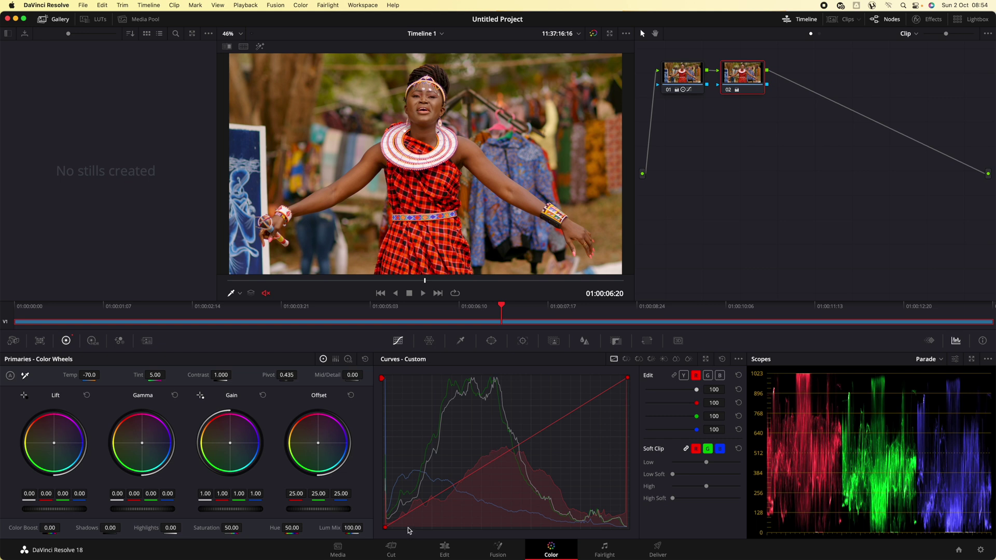
left_click_drag(388, 531, 390, 529)
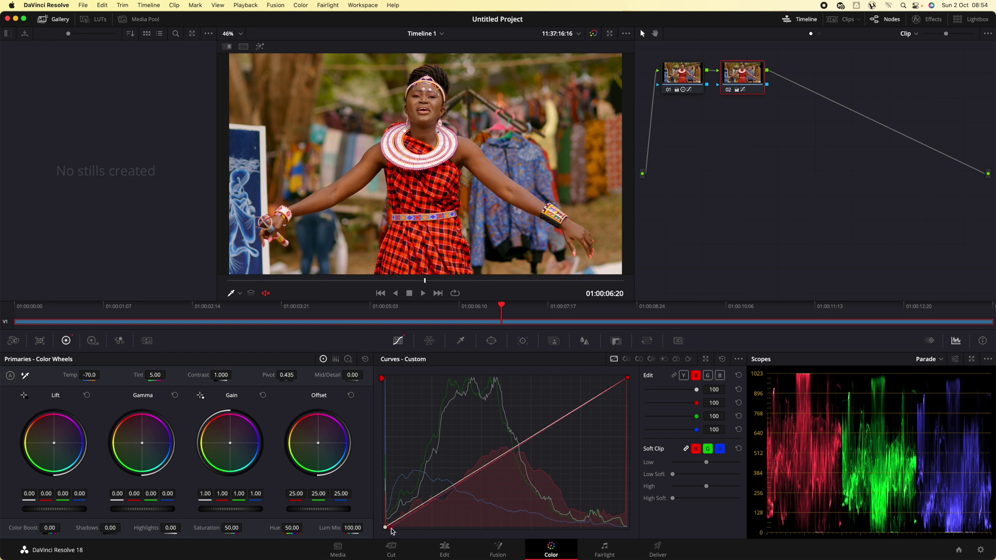
left_click_drag(627, 378, 633, 388)
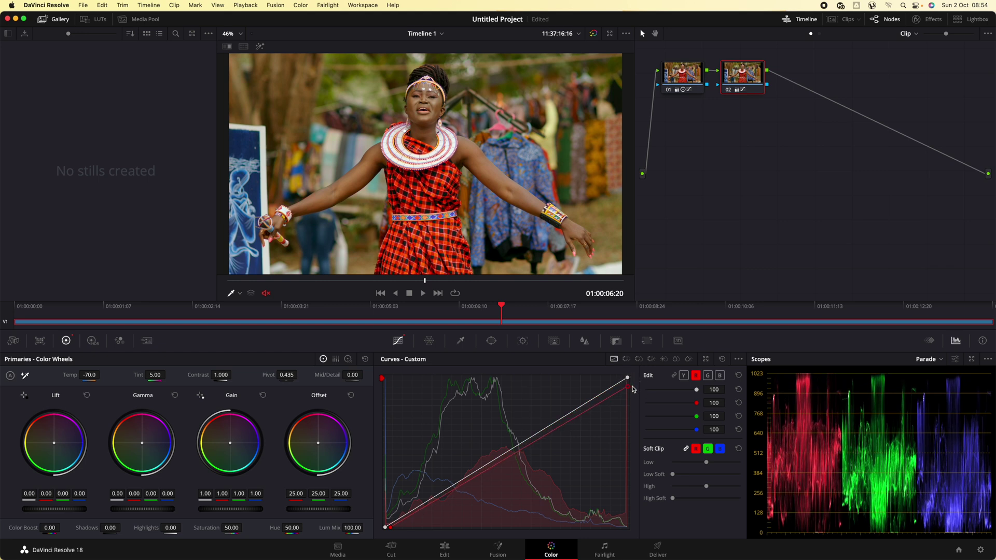
left_click(728, 91)
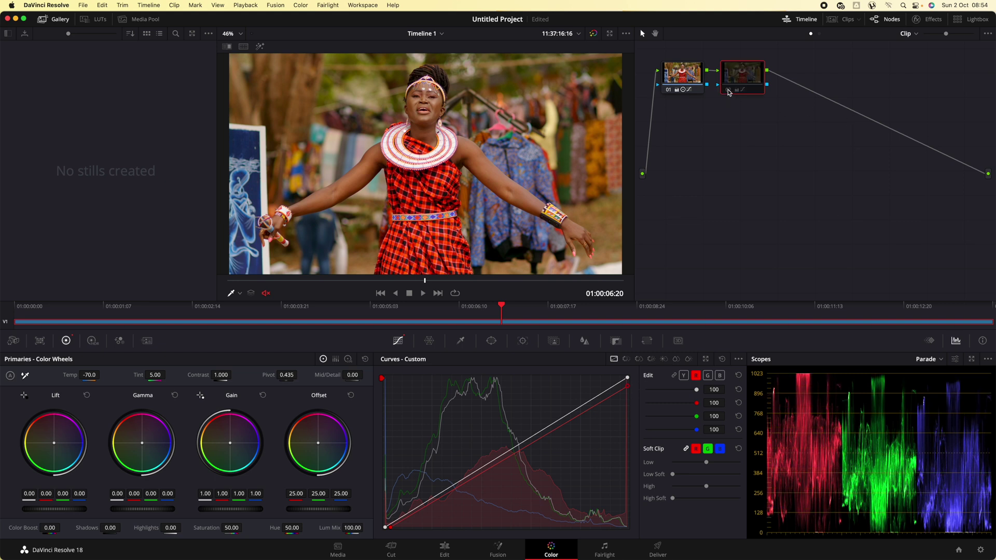
left_click(728, 91)
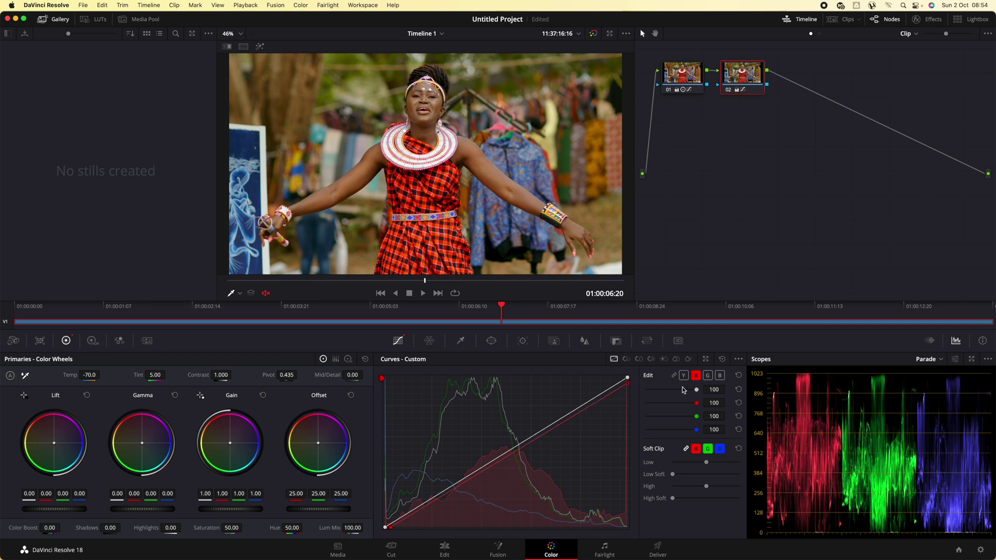
- Slightly lower the green curve's white endpoint and compare the result with node 02 disabled and with the whole grade bypassed
left_click(707, 375)
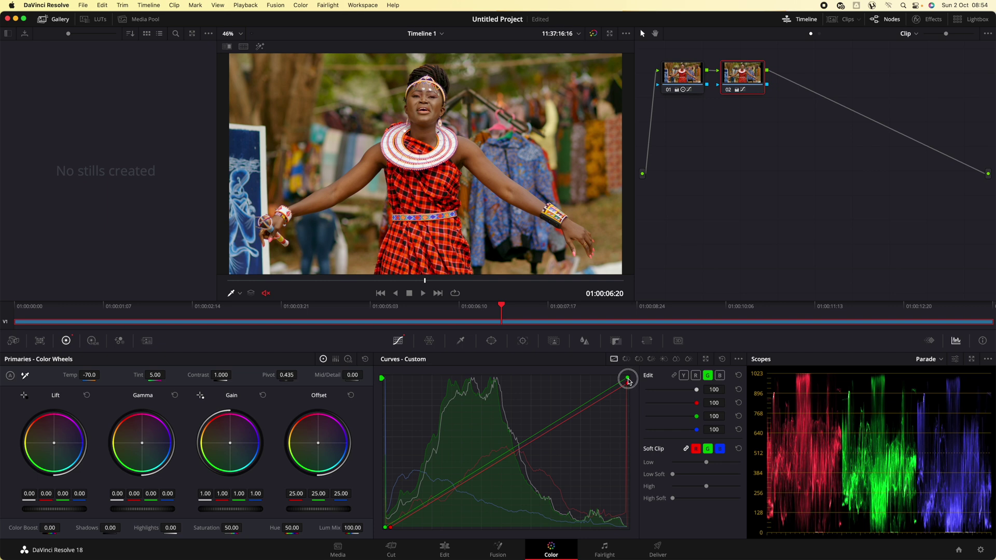
left_click_drag(628, 382, 629, 386)
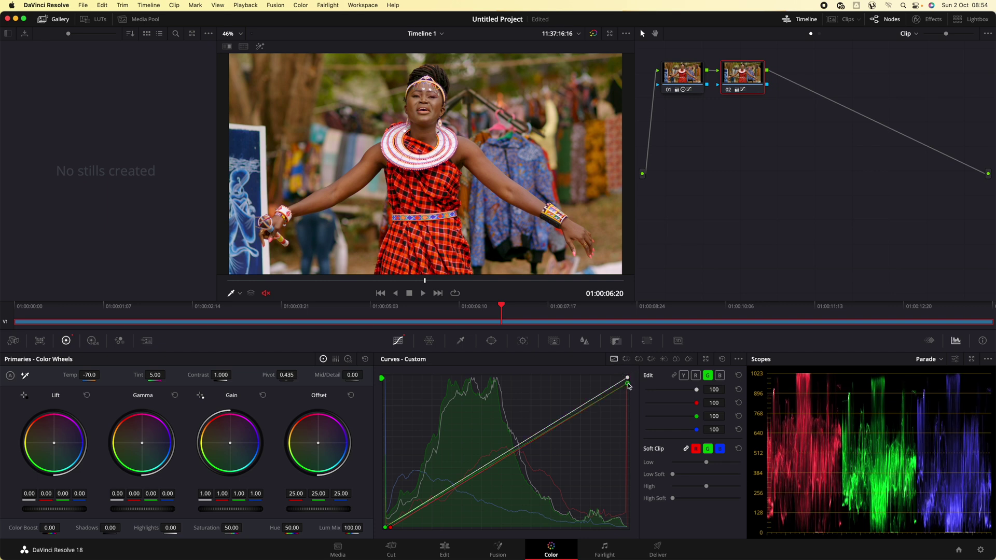
left_click(727, 91)
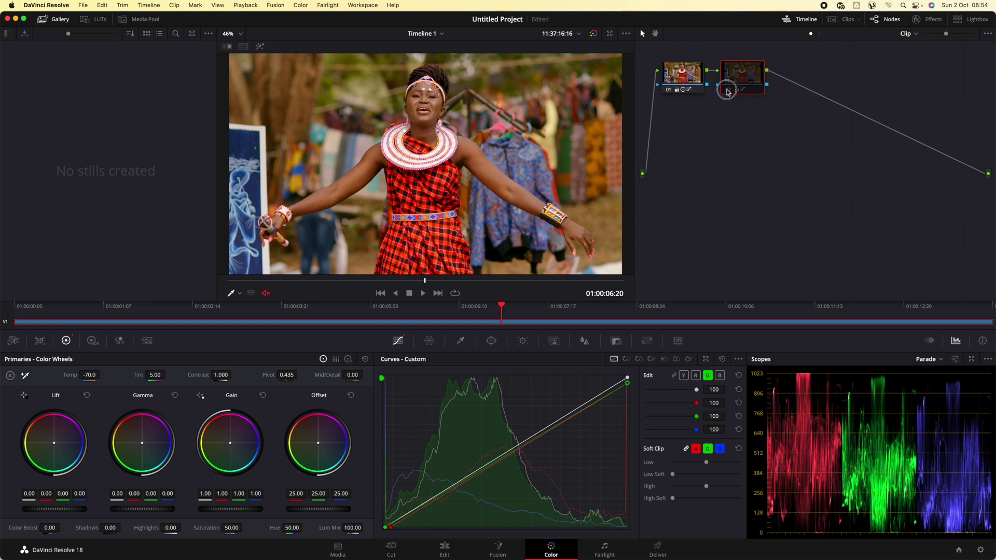
left_click(727, 90)
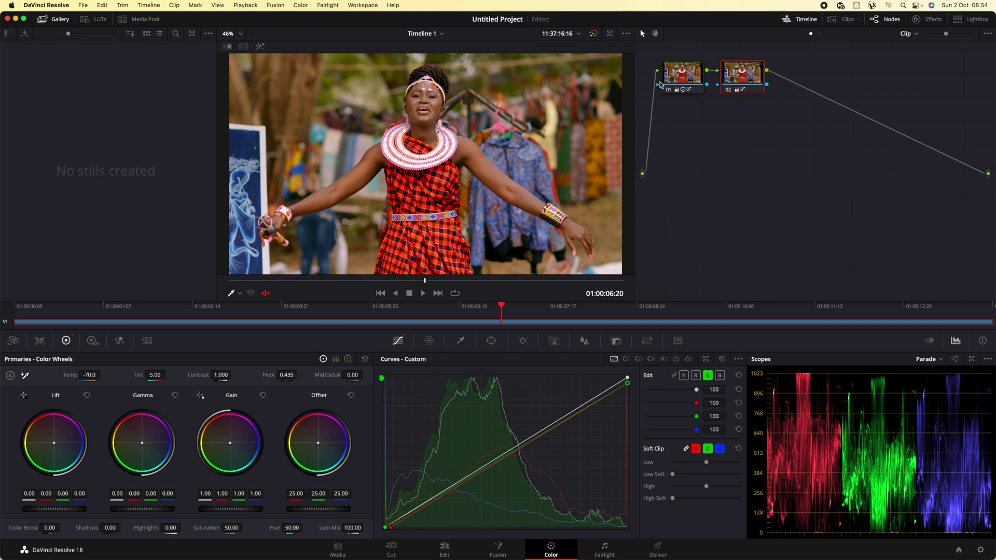
left_click(594, 34)
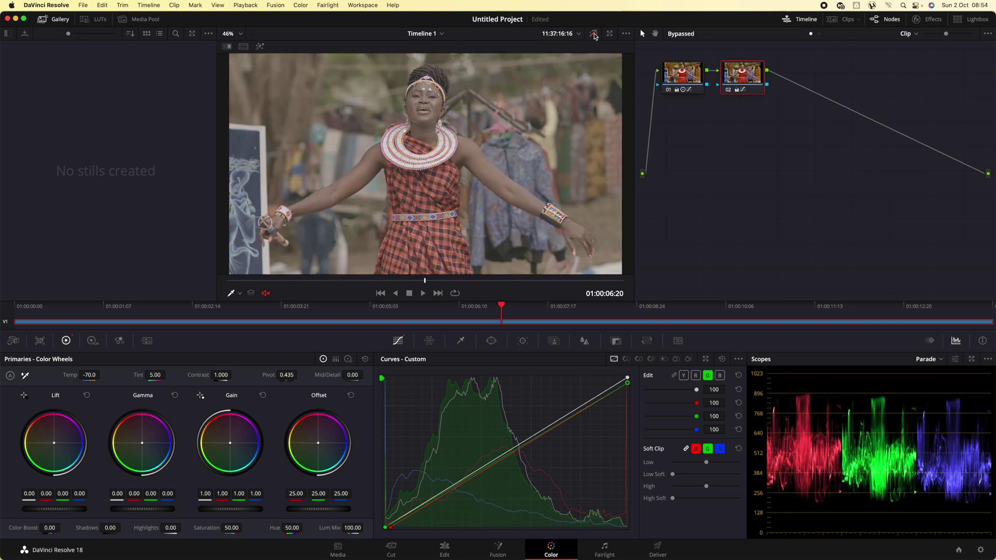
left_click(594, 34)
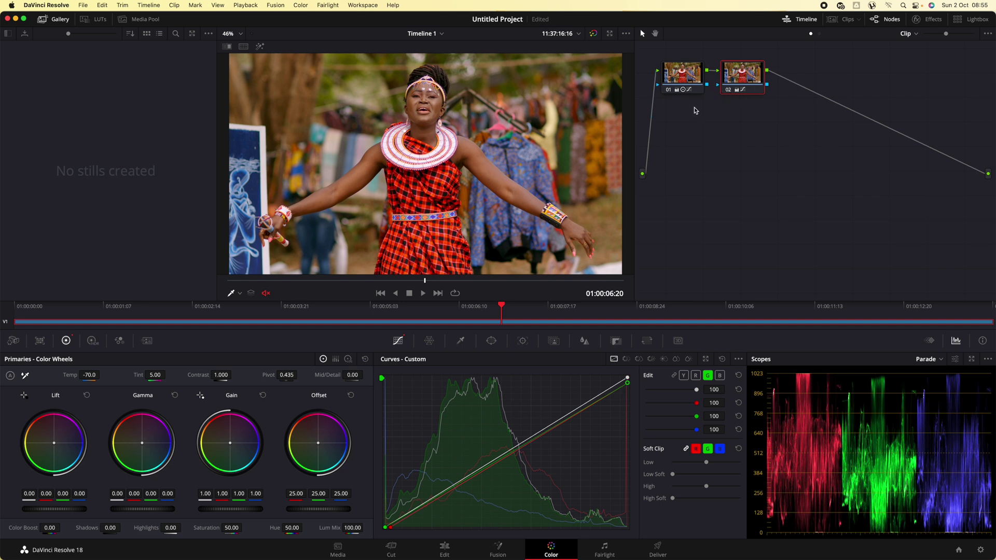
- Add a serial node after node 02 and, with Highlight on, sample the woman's facial skin with the HSL qualifier
right_click(739, 77)
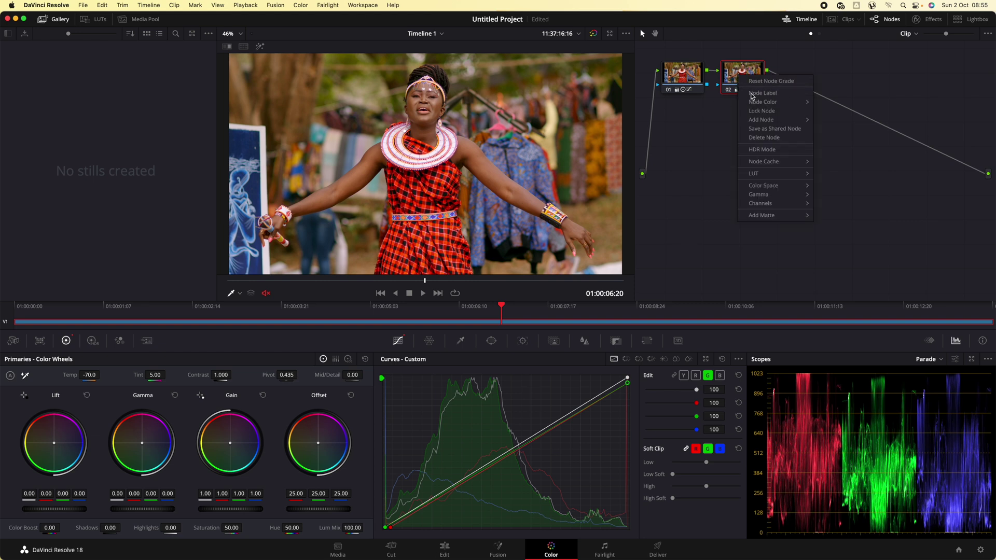
left_click(829, 121)
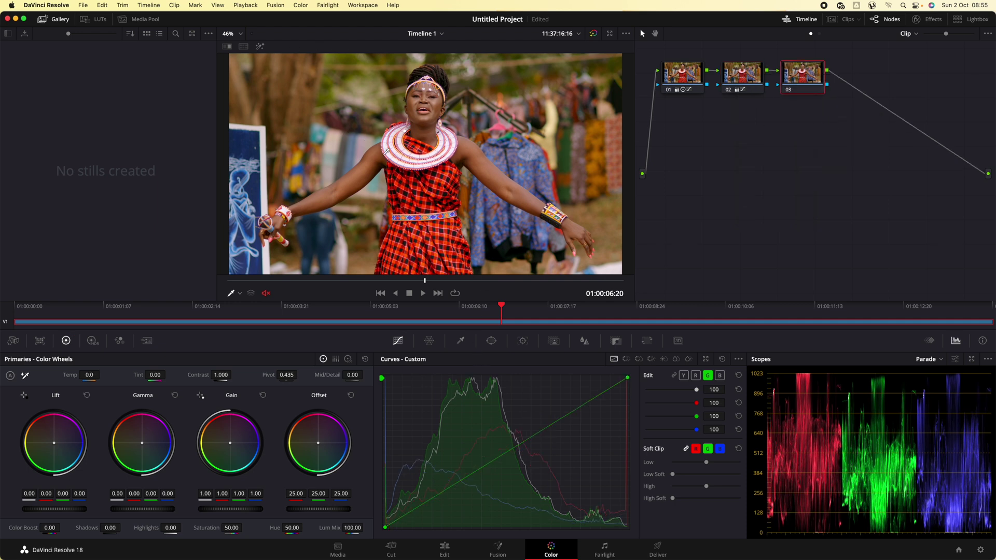
left_click(259, 48)
left_click(431, 112)
- Refine the skin matte with Clean White 0.1, Blur Radius 19.8 and Clean Black 14.2
left_click_drag(678, 436, 552, 435)
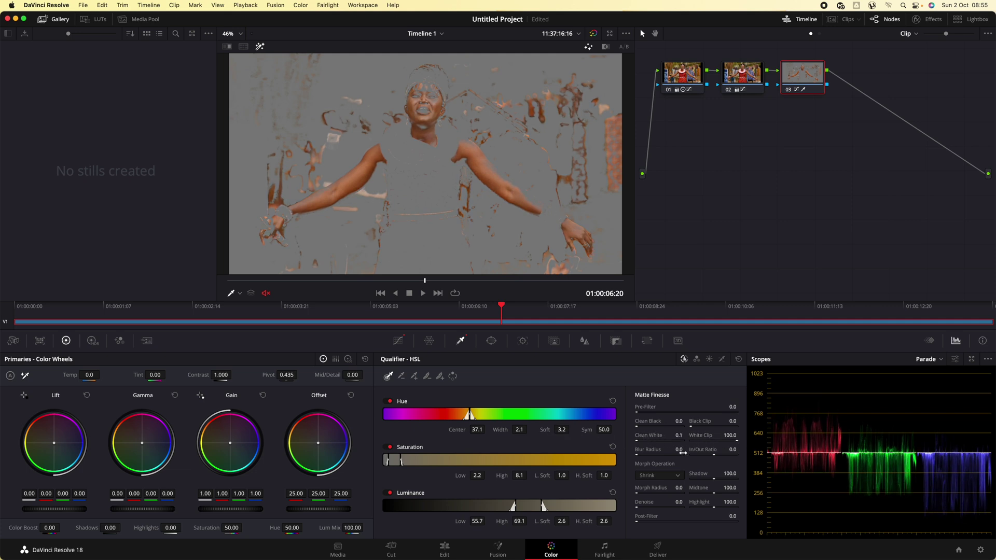
left_click_drag(677, 450, 764, 451)
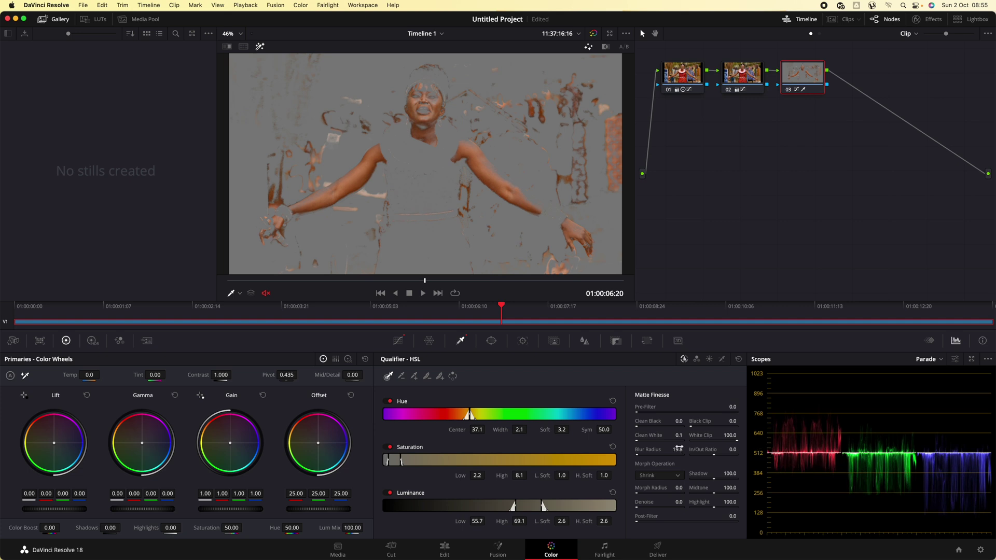
left_click_drag(677, 421, 743, 426)
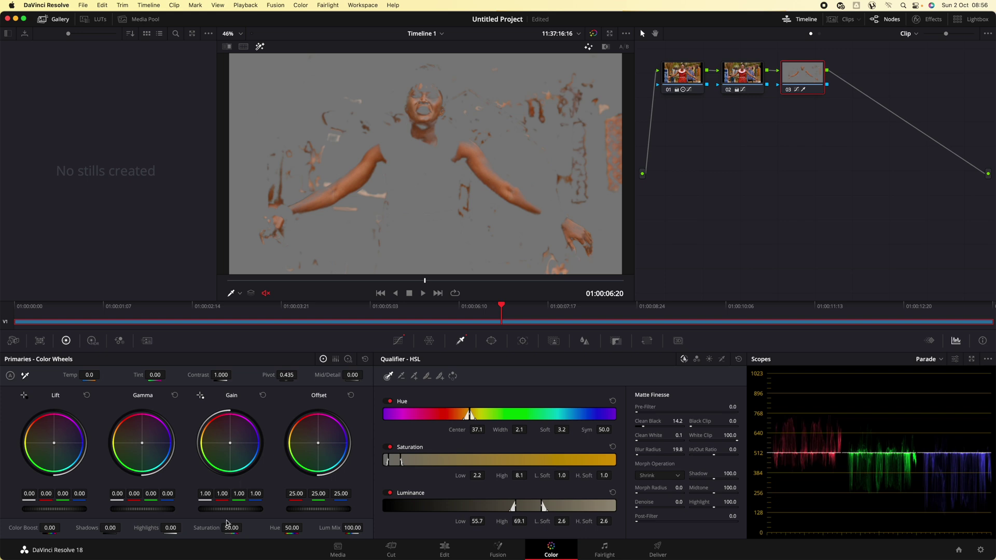
- Reduce node 03's saturation to 43.80 and switch the scope display from Parade to Vectorscope
left_click_drag(230, 529, 216, 530)
left_click(955, 359)
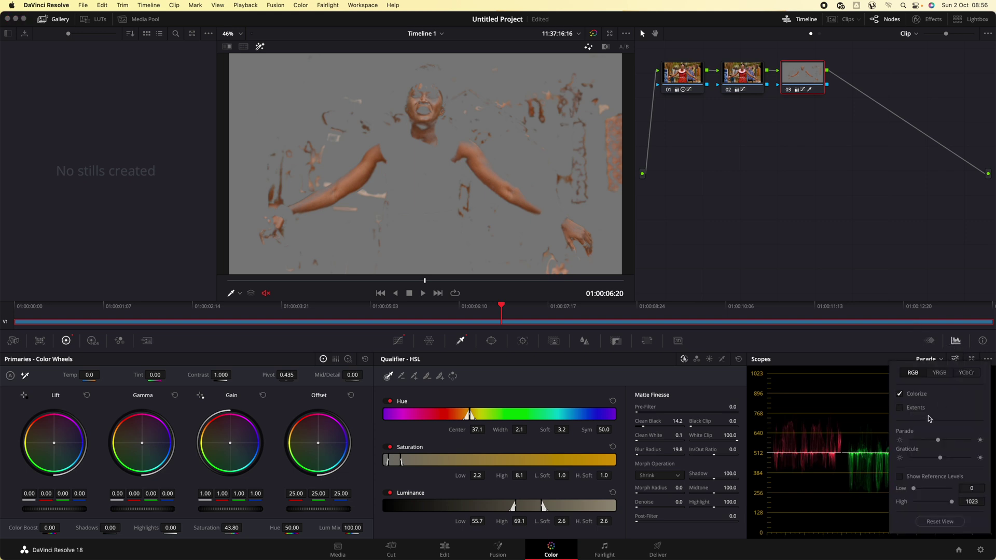
left_click(937, 359)
left_click(936, 360)
left_click(936, 361)
left_click(933, 399)
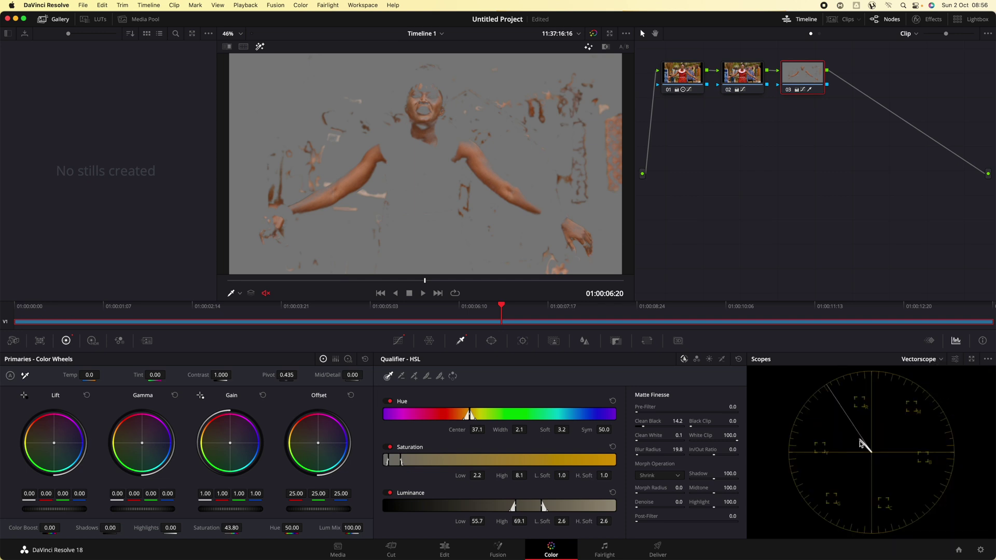
- Set node 03's saturation to 44.80, tint the skin with gamma red 0.01 and gain RGB 1.08, 0.98, 0.96, and turn off Highlight
mouse_move(229, 528)
left_mouse_down()
mouse_move(196, 530)
mouse_move(228, 528)
left_mouse_up()
left_click_drag(142, 443, 139, 417)
mouse_move(230, 442)
left_mouse_down()
mouse_move(206, 431)
mouse_move(224, 430)
left_mouse_up()
left_click_drag(143, 436, 141, 445)
left_click(262, 46)
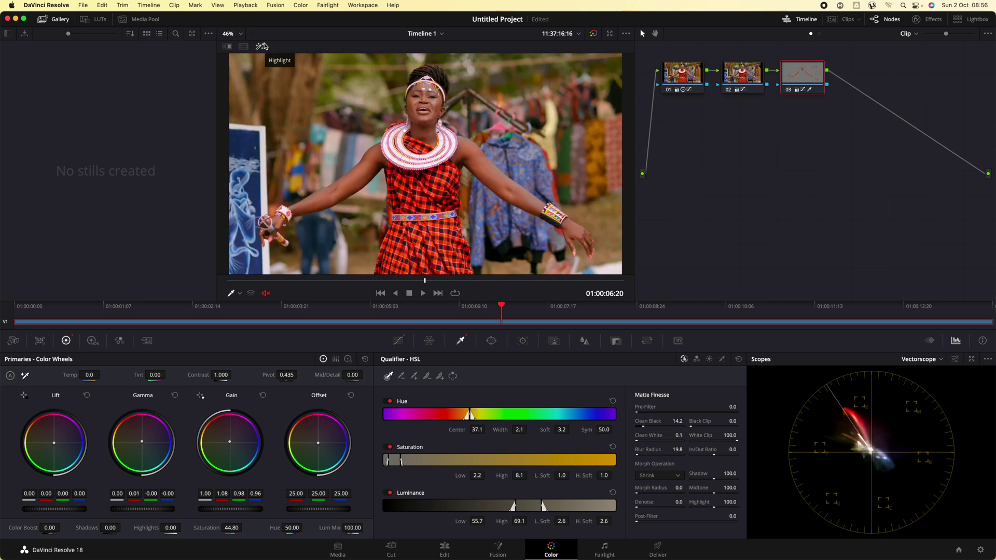
- At 01:00:06:18, sample the woman's arm for the Hue Vs Hue curve and lower the red ends to a Hue Rotate of -12.08
mouse_move(790, 87)
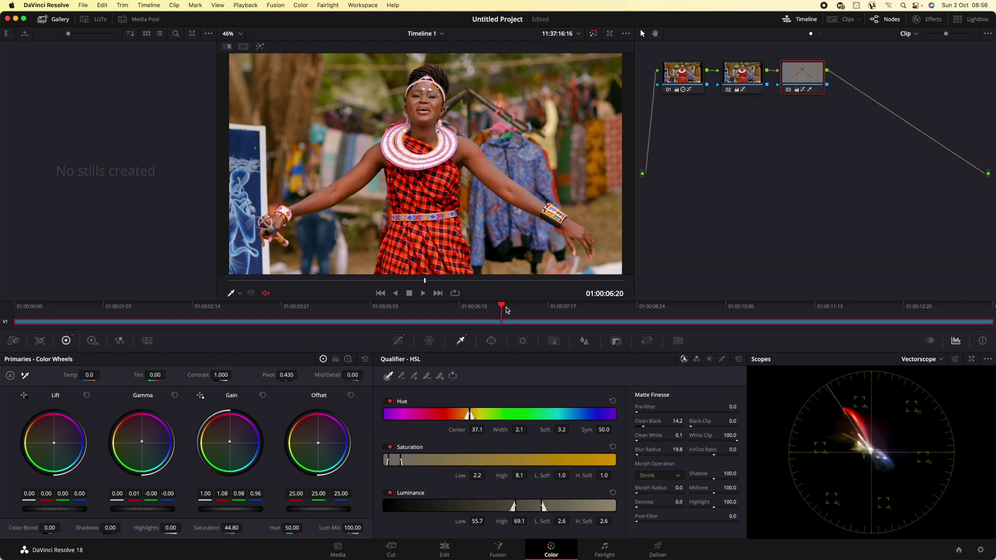
mouse_move(500, 307)
left_mouse_down()
mouse_move(341, 309)
mouse_move(516, 315)
mouse_move(495, 310)
left_mouse_up()
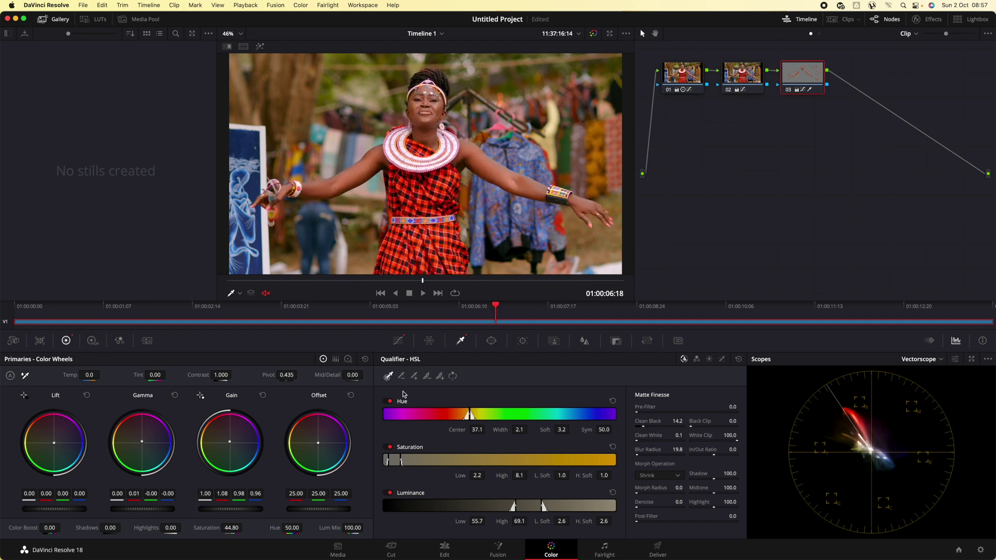
left_click(398, 341)
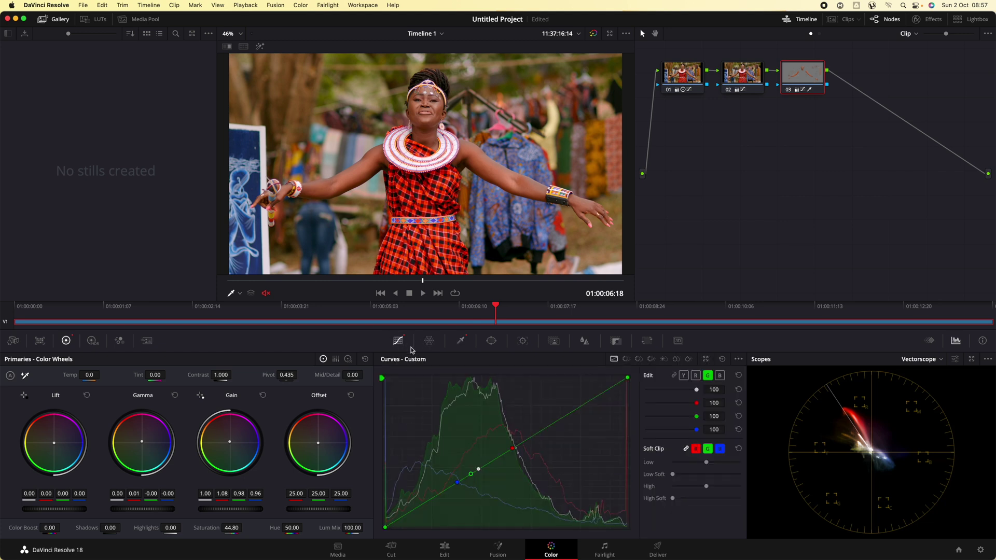
left_click(626, 359)
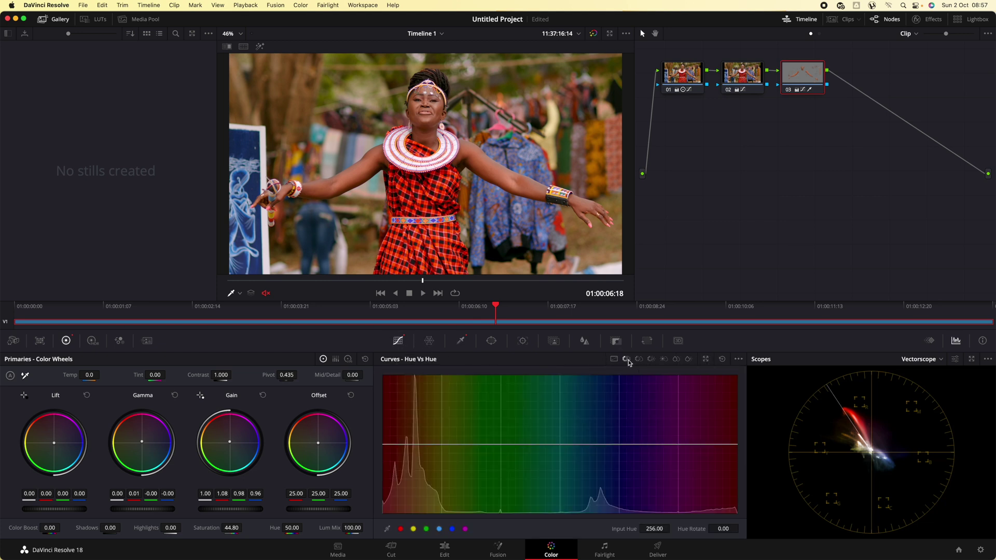
left_click(363, 175)
left_click_drag(392, 445, 384, 448)
left_click(681, 446)
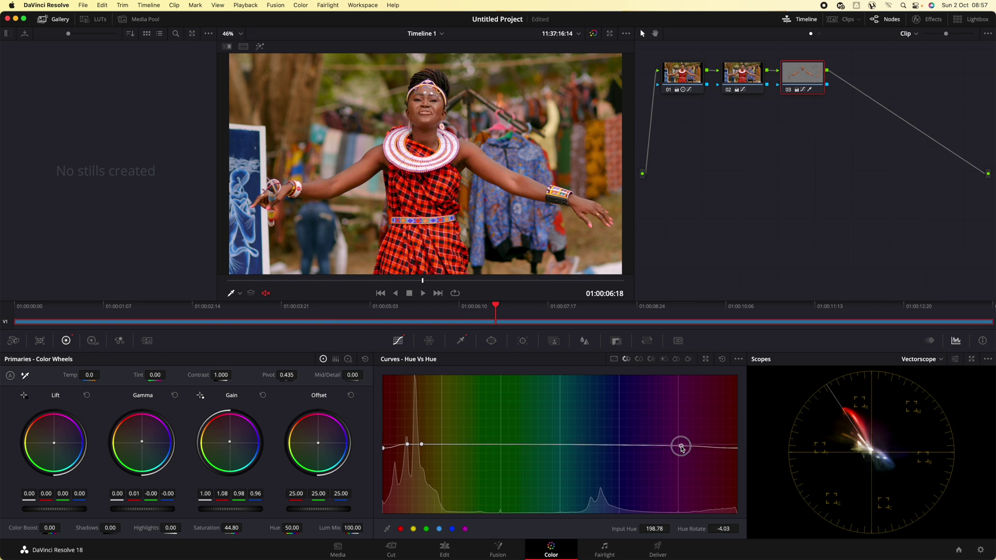
left_click(735, 449)
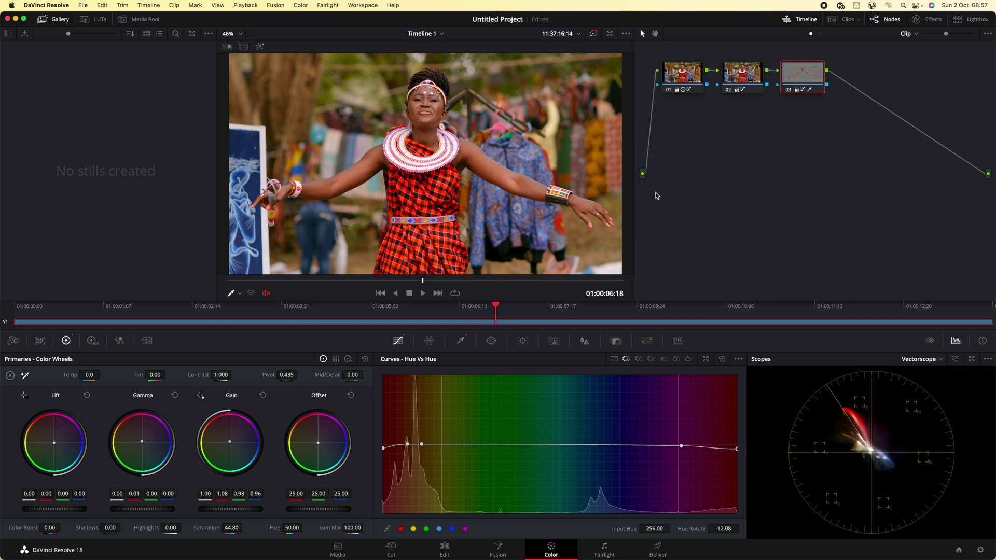
- Raise node 03's master gain to 1.05, 1.13, 1.03, 1.01 and compare the skin with the node disabled and enabled
left_click(788, 90)
left_click(788, 91)
mouse_move(223, 511)
left_mouse_down()
mouse_move(262, 508)
mouse_move(240, 512)
left_mouse_up()
left_click(788, 92)
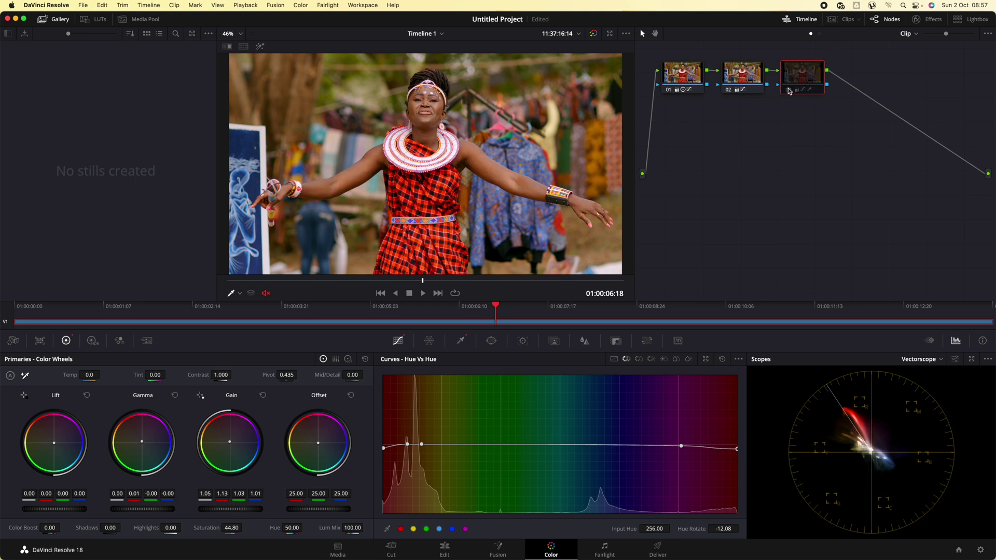
left_click(788, 91)
left_click(788, 92)
left_click(788, 91)
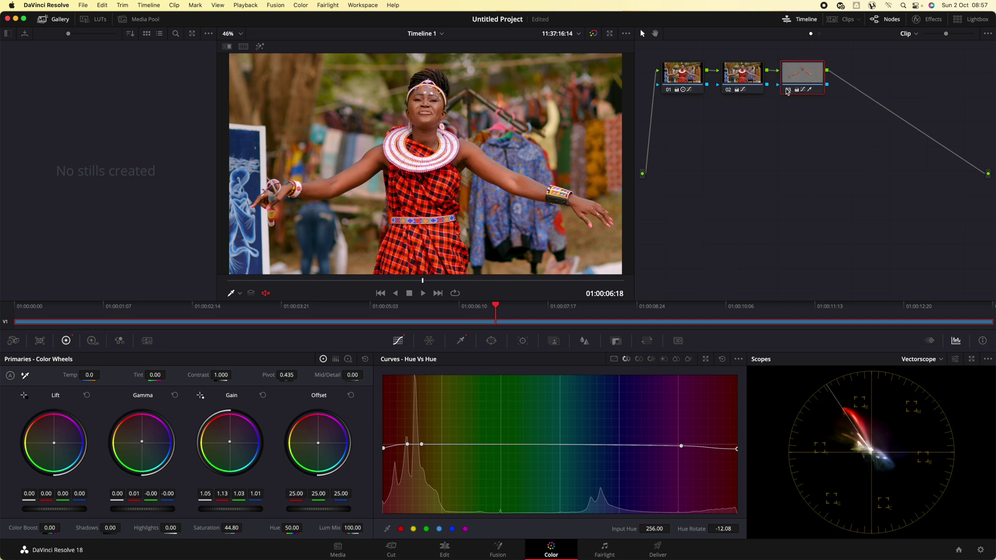
- Isolate the red ends of node 03's Hue Vs Sat curve, lower them to Saturation 0.88, and compare with the node disabled
left_click(642, 361)
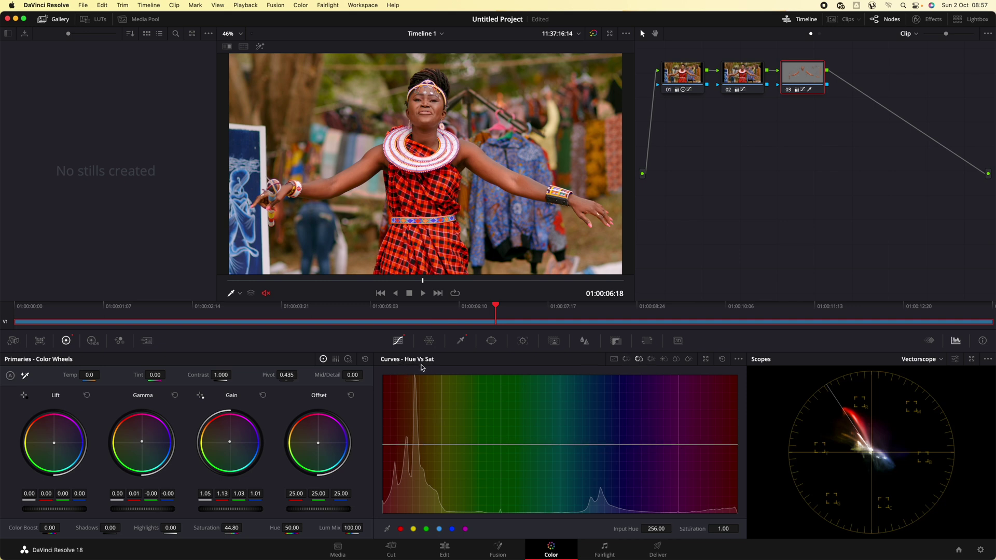
left_click(419, 446)
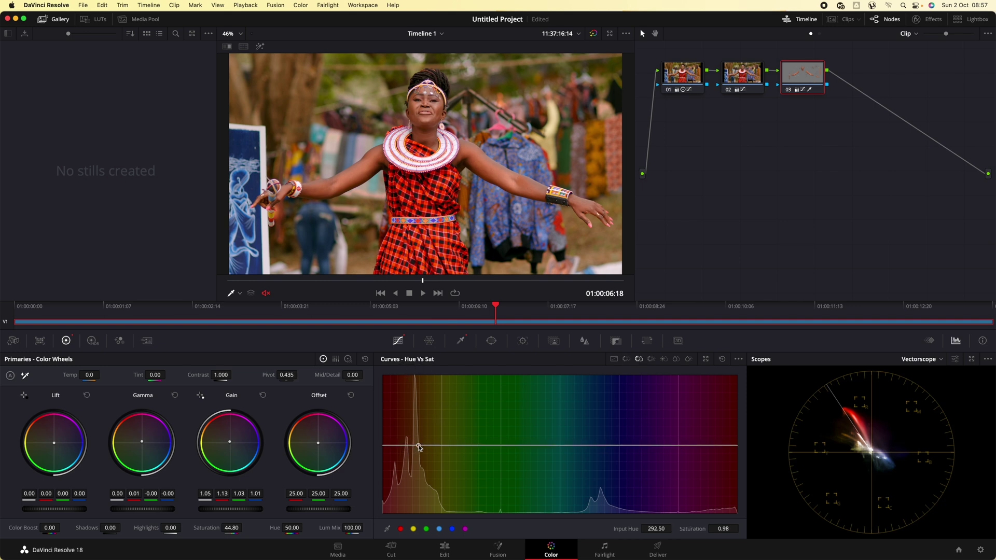
left_click(679, 447)
mouse_move(387, 446)
left_mouse_down()
mouse_move(384, 438)
mouse_move(380, 455)
left_mouse_up()
left_click(786, 92)
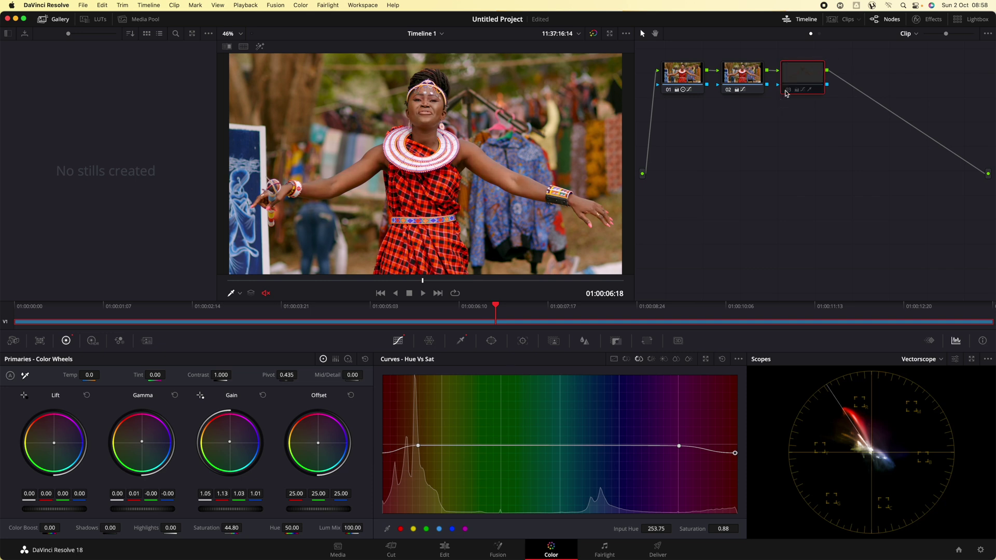
left_click(786, 93)
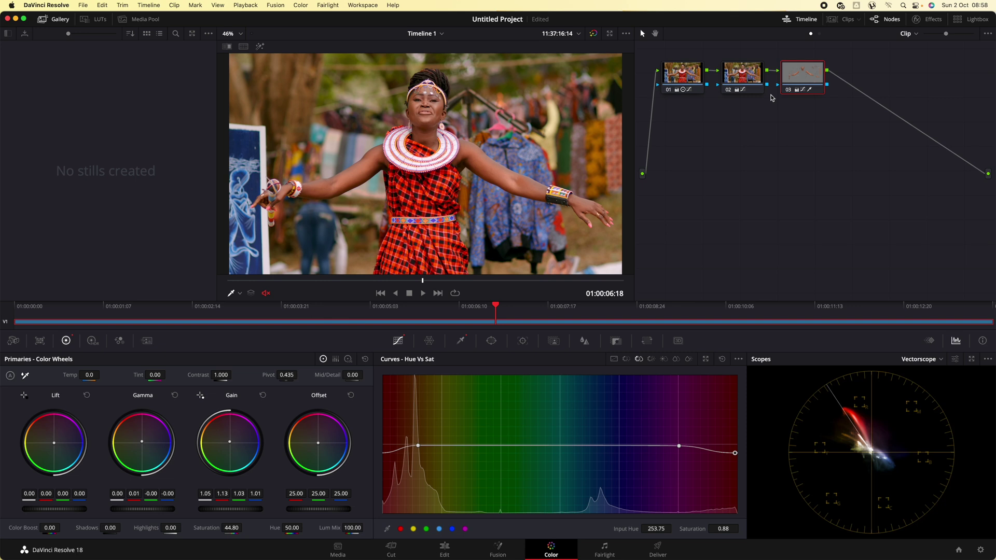
- Move to 01:00:04:22 and add a serial node after node 03
left_click_drag(503, 308, 365, 307)
right_click(808, 82)
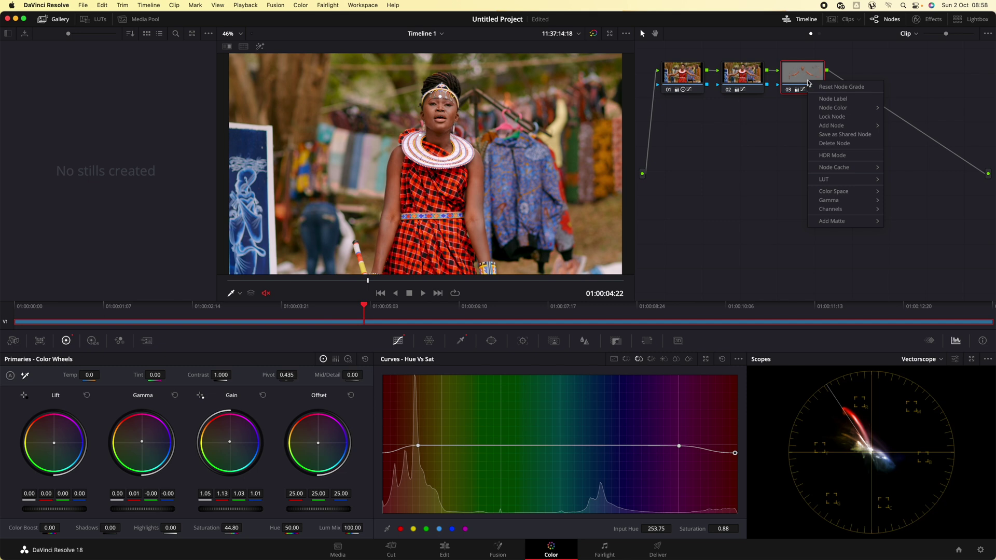
mouse_move(872, 126)
left_click(905, 124)
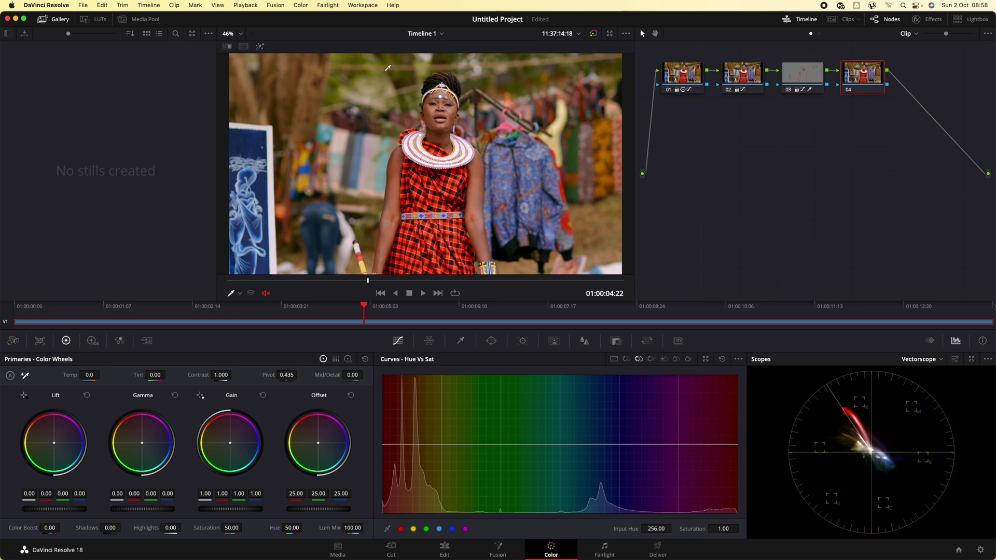
- On node 04's Hue Vs Hue curve, sample the green foliage and set Hue Rotate -15.53, and sample the blue jacket and set 21.28
left_click(626, 359)
left_click(409, 72)
mouse_move(437, 446)
left_mouse_down()
mouse_move(437, 455)
mouse_move(436, 433)
mouse_move(434, 460)
mouse_move(436, 440)
mouse_move(438, 452)
left_mouse_up()
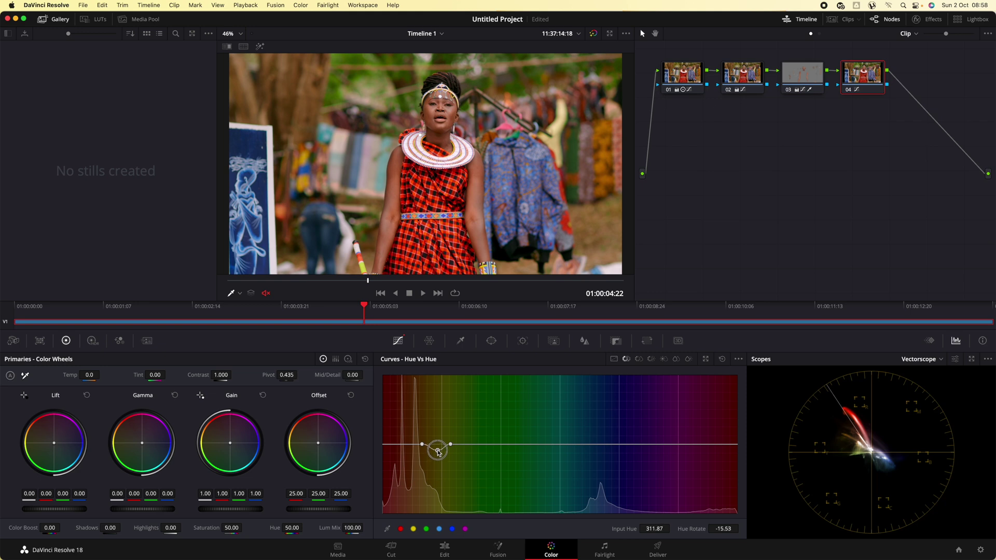
left_click(538, 171)
left_click_drag(603, 447, 604, 437)
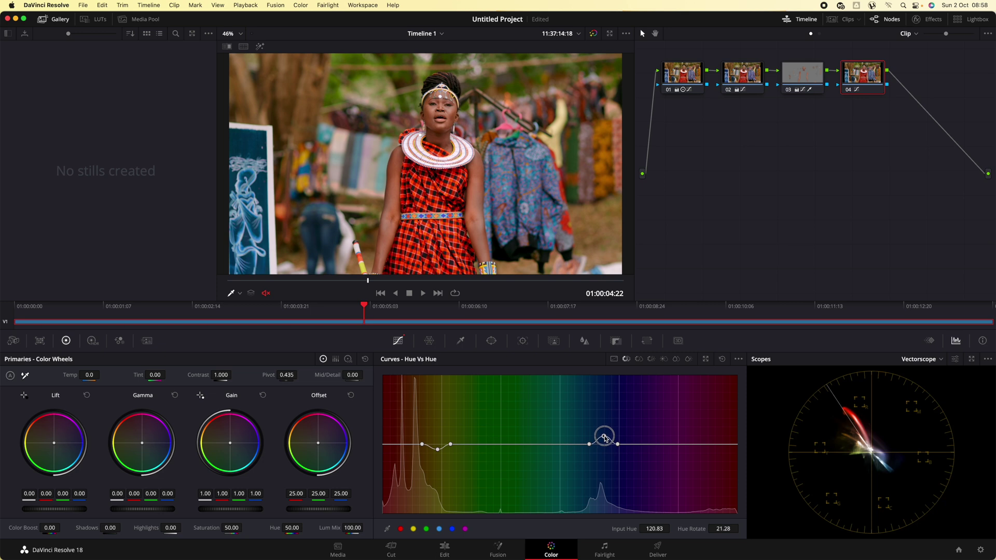
- Broaden the Hue Vs Hue bends with Hue Rotate 18.98 at hue 88.84, 15.53 at hue 146.06 and -7.48 at hue 335.30
left_click(542, 445)
left_click_drag(571, 443, 572, 436)
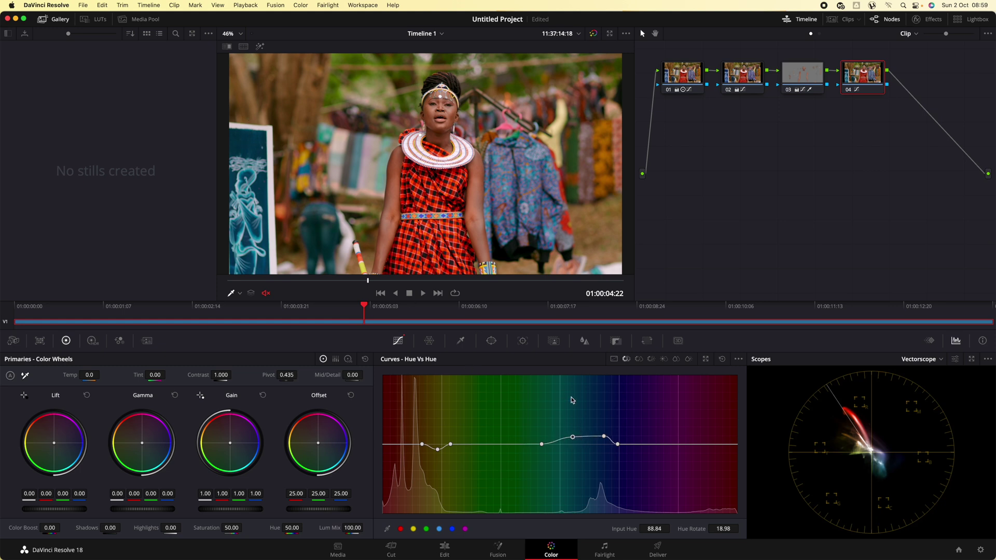
left_click_drag(617, 444, 629, 438)
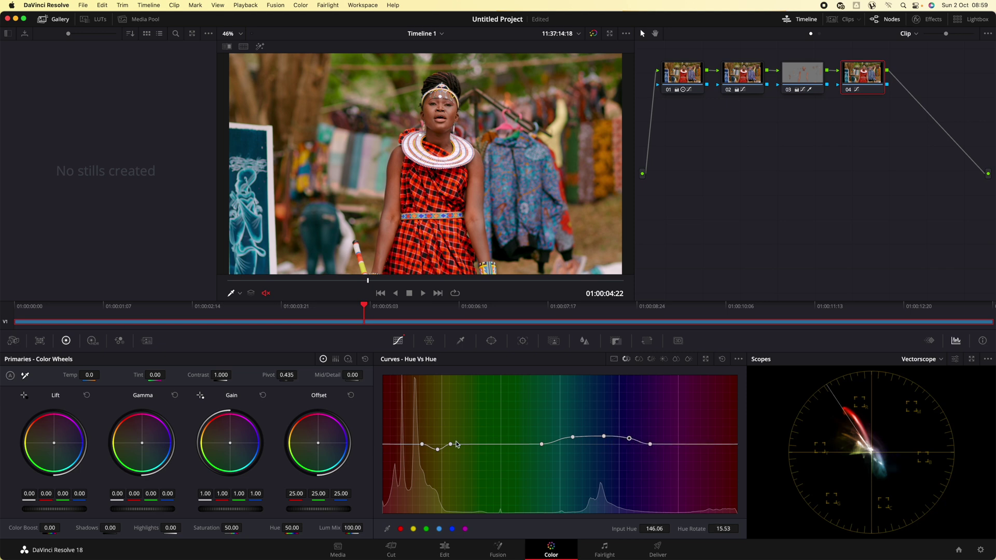
left_click(501, 445)
left_click_drag(450, 444, 462, 450)
- Pull the highlight and shadow ends of the red channel slightly down on node 04's custom curve
left_click(614, 359)
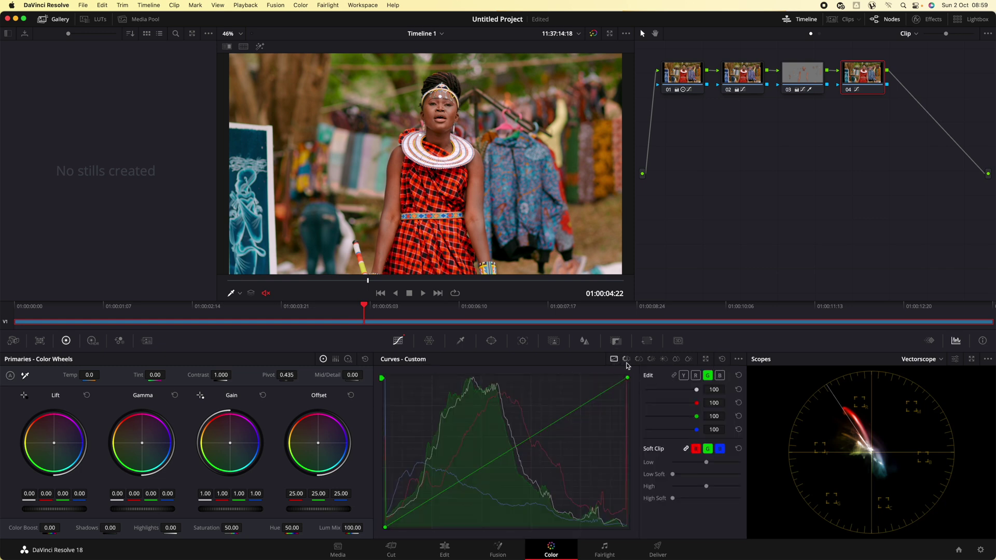
left_click(695, 375)
left_click_drag(627, 379, 628, 383)
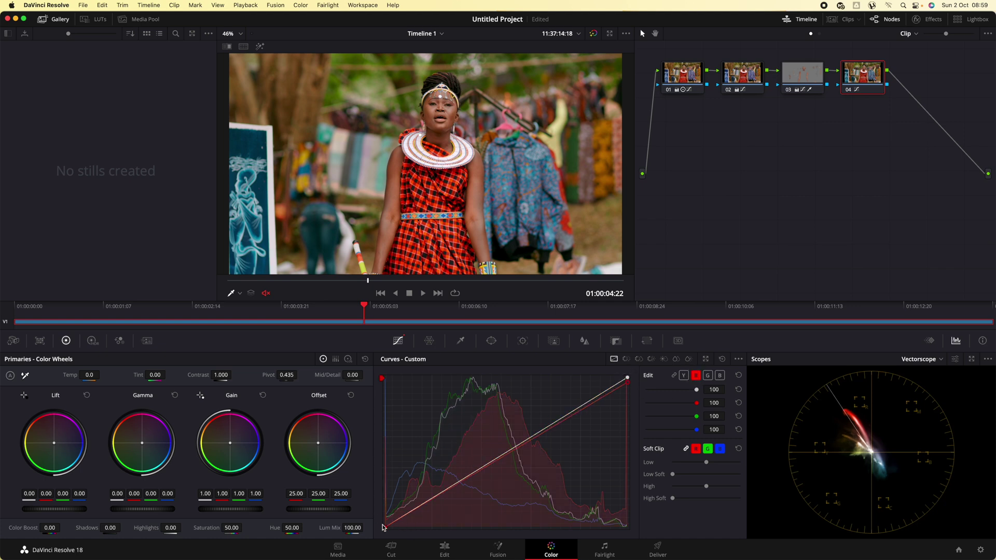
left_click_drag(385, 527, 391, 531)
- Compare the image with node 04 disabled and enabled at the current frame and at 01:00:02:16
left_click(850, 91)
left_click(850, 92)
left_click(850, 91)
left_click(850, 91)
left_click_drag(362, 307, 204, 309)
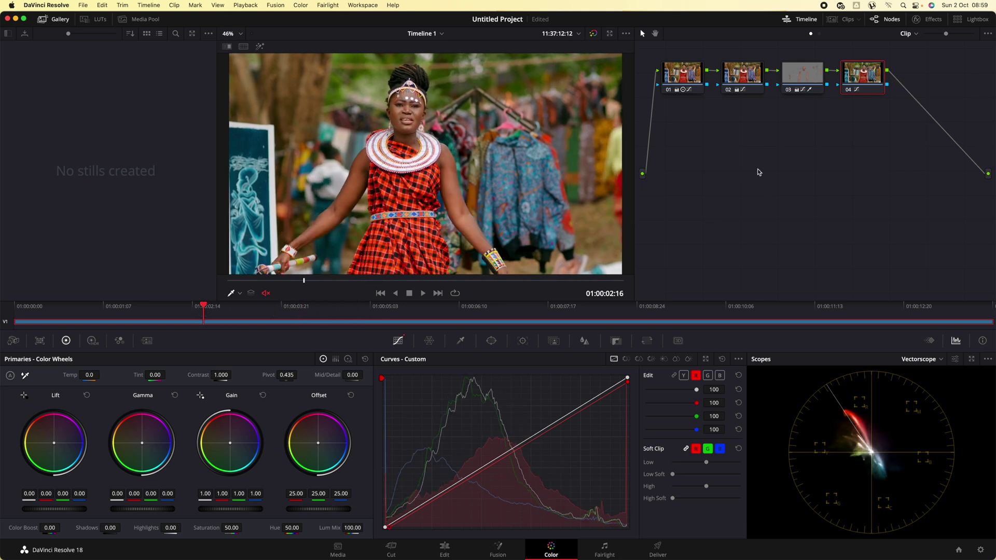
left_click(848, 90)
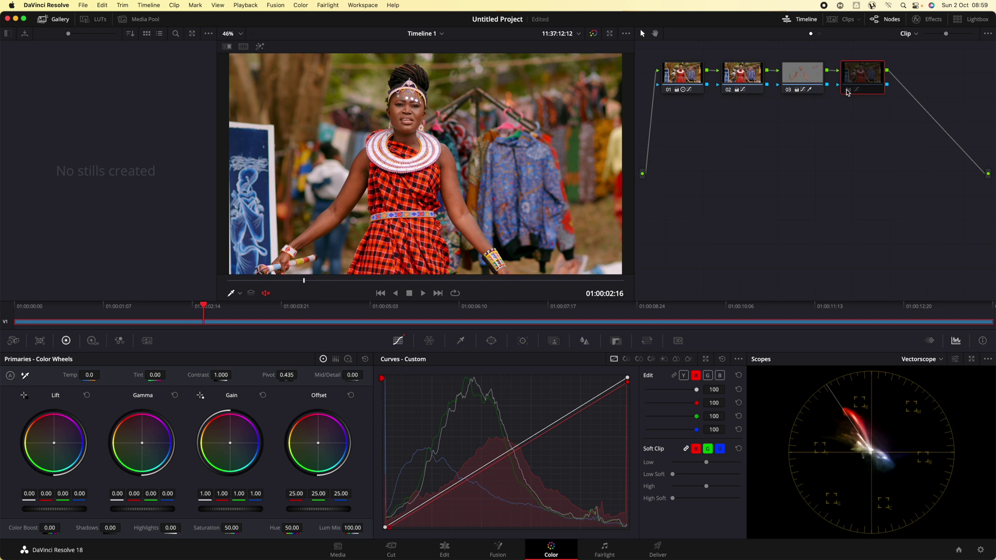
left_click(848, 92)
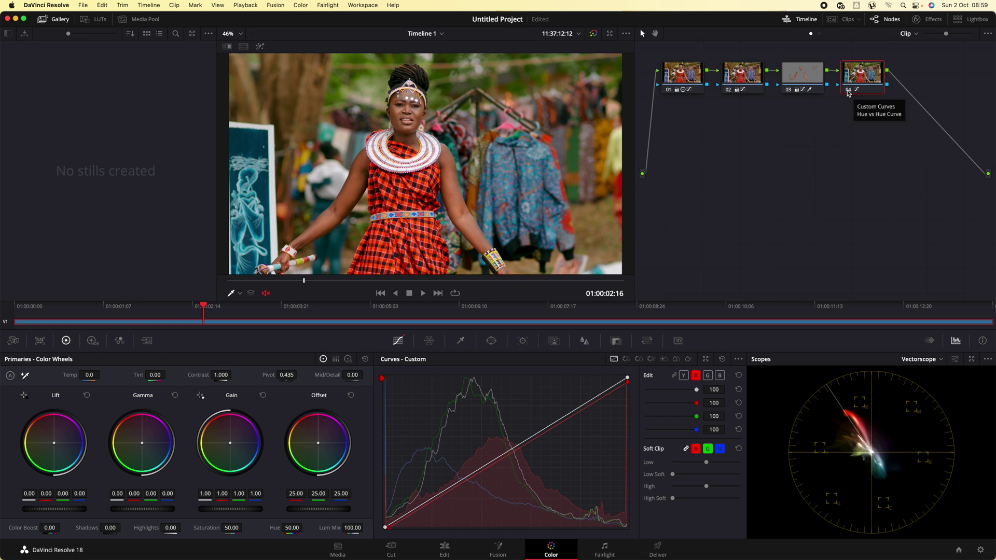
left_click(847, 91)
left_click(848, 92)
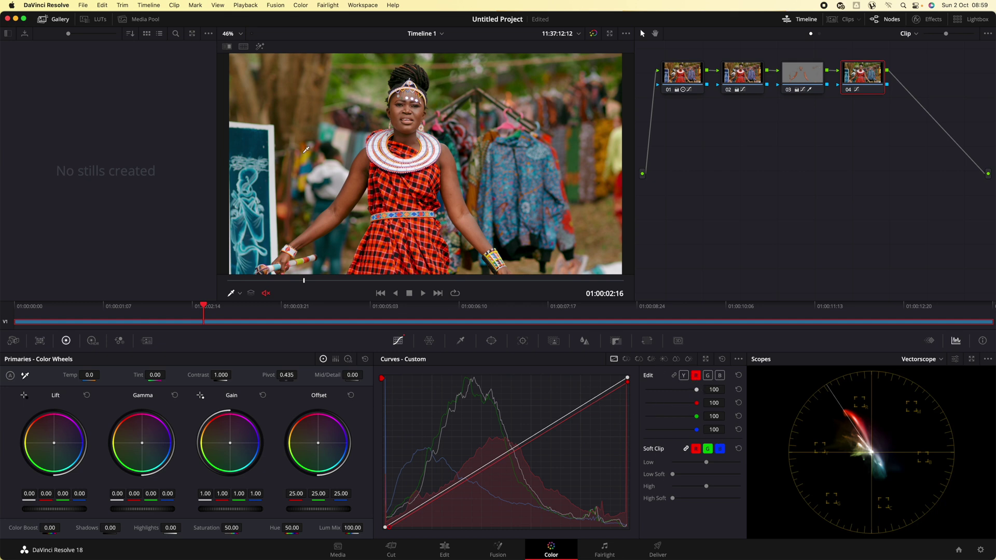
- Shift the foliage points and the cyan point of node 04's Hue Vs Hue curve, the latter to hue 93.35 with 18.98, and save the project
left_click(626, 359)
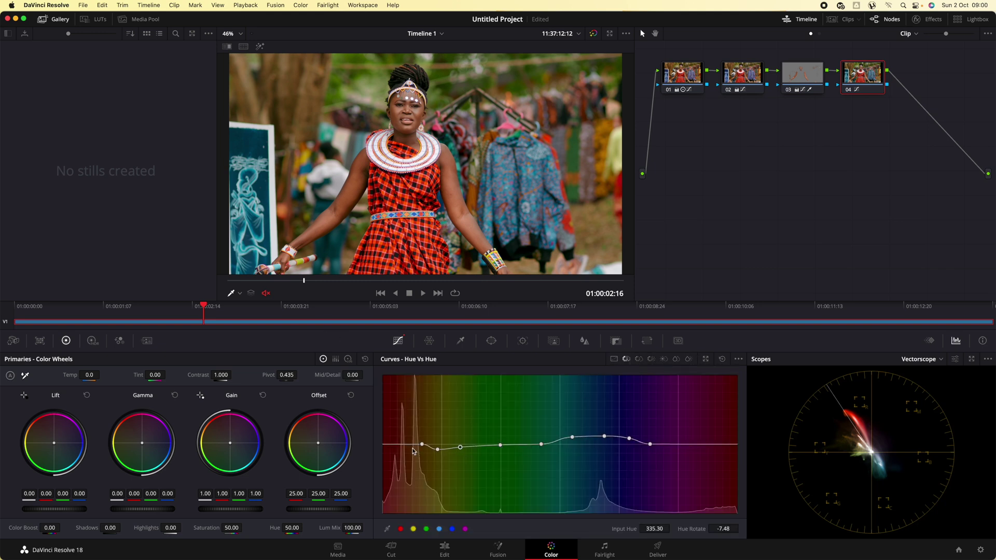
left_click_drag(437, 449, 444, 452)
left_click_drag(460, 447, 463, 449)
left_click_drag(572, 438, 576, 437)
left_click(852, 91)
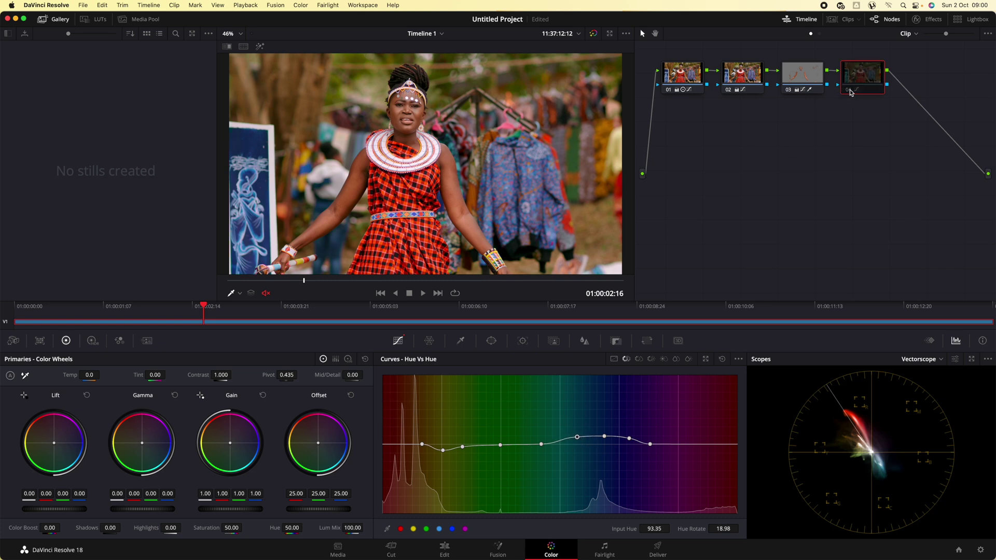
key("super+s")
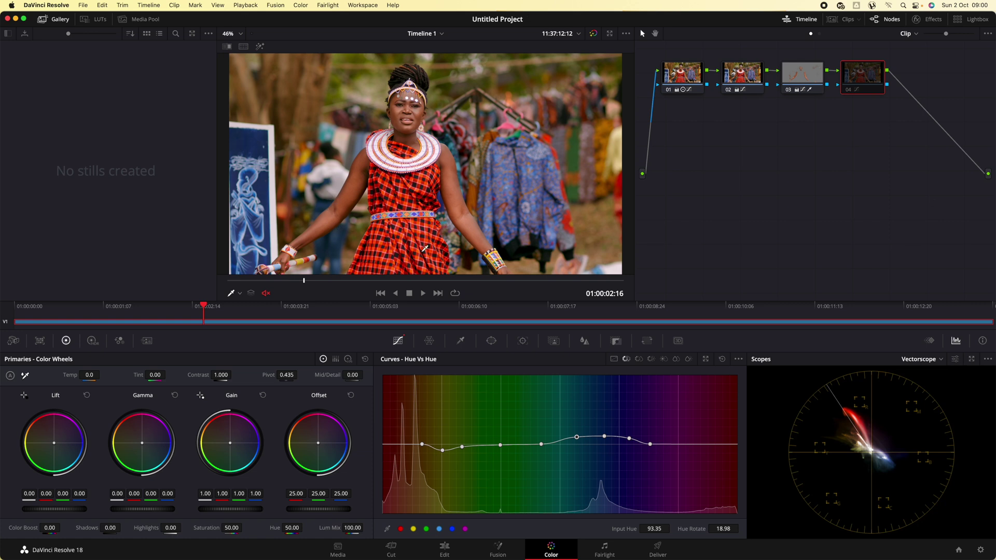
left_click(851, 94)
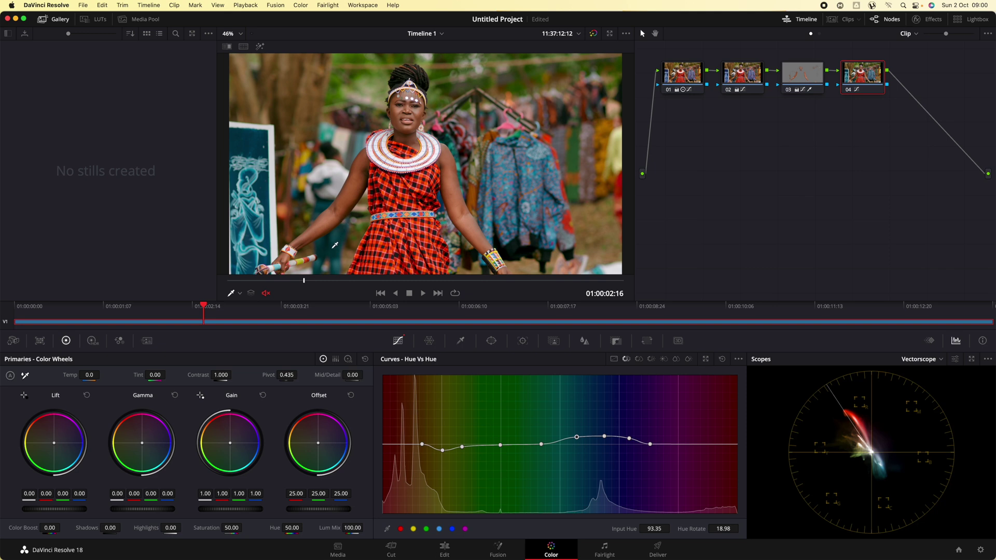
- Examine the graded frame up close and at full view, and compare it with node 03 disabled and enabled
scroll(335, 246, "up", 5)
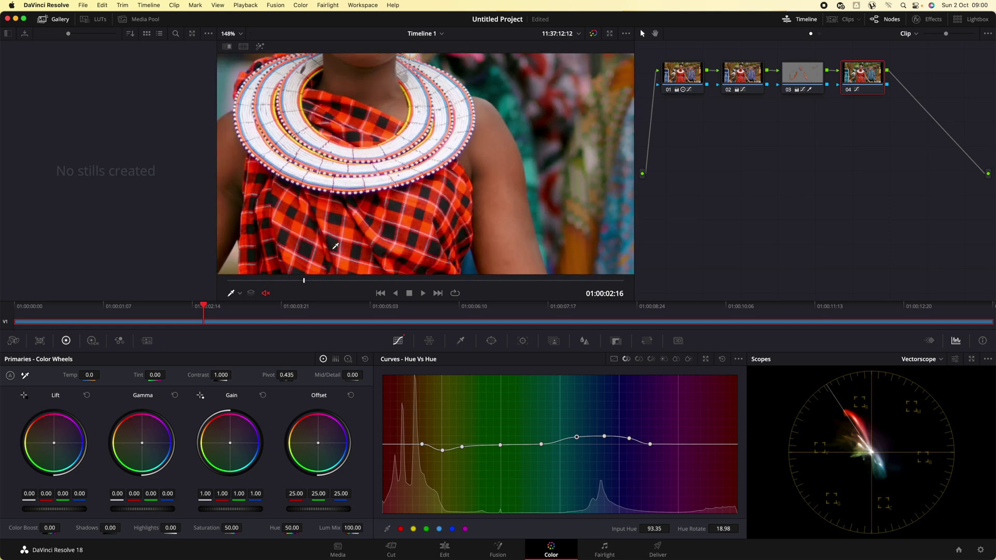
scroll(335, 246, "down", 8)
scroll(335, 246, "up", 3)
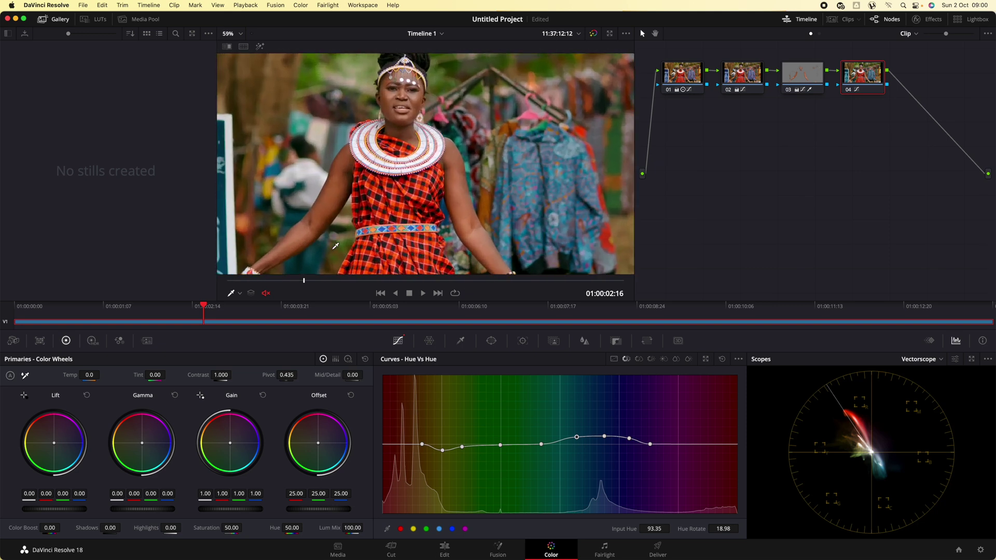
scroll(335, 245, "down", 2)
scroll(335, 246, "up", 3)
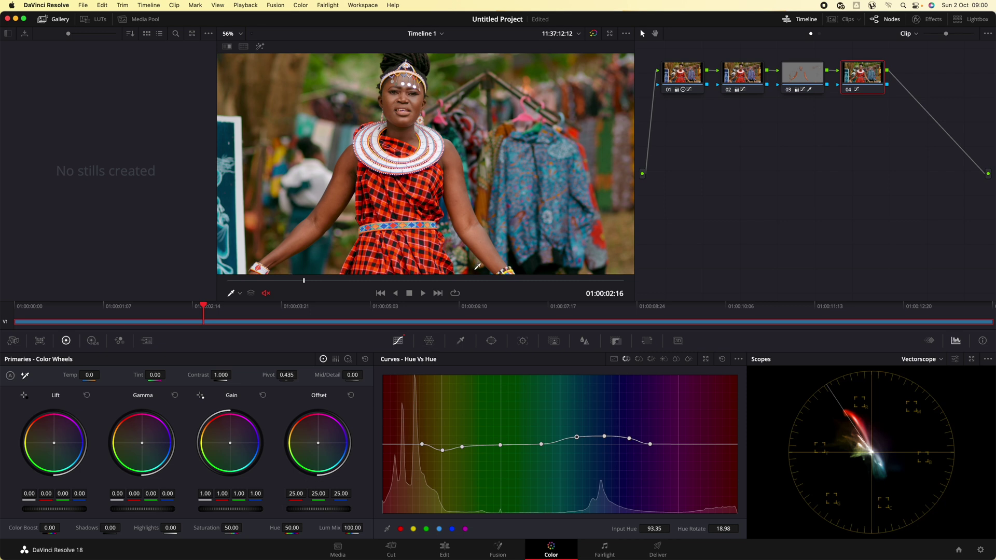
scroll(473, 212, "down", 2)
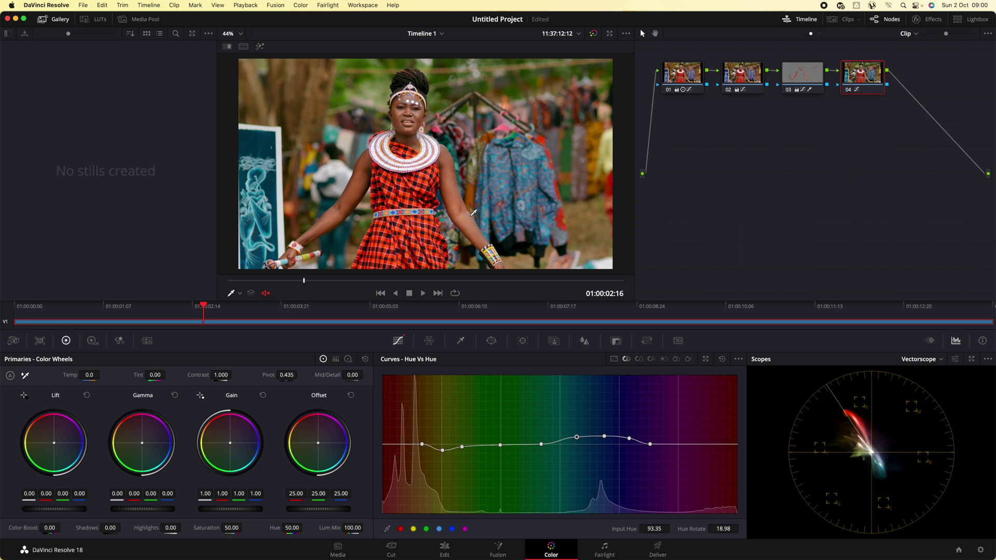
left_click(789, 87)
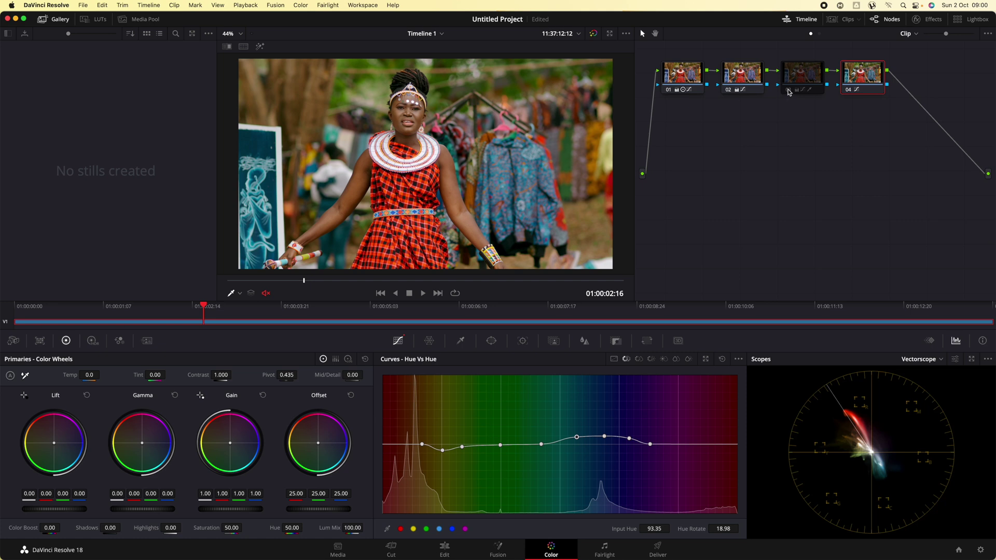
left_click(788, 90)
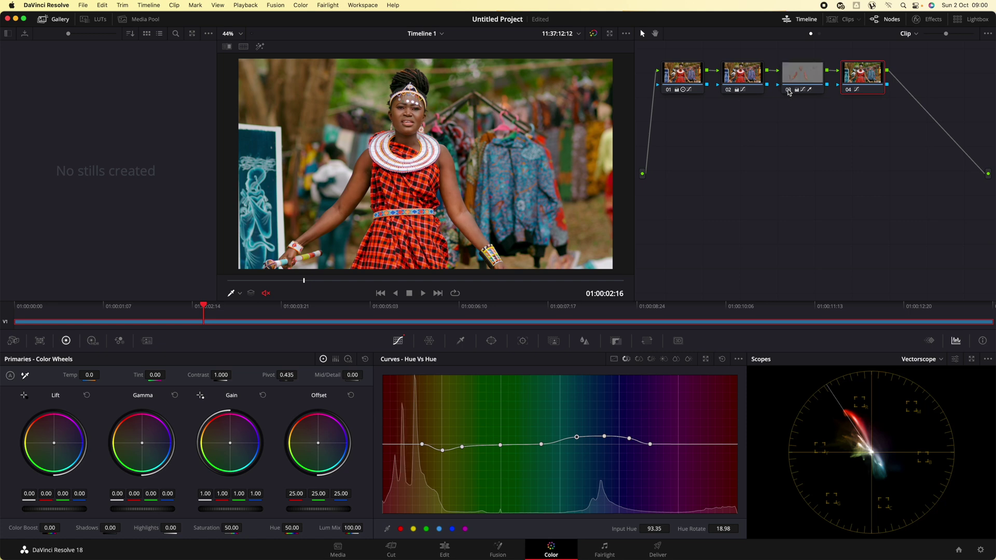
- Add a serial node after node 04
right_click(867, 69)
mouse_move(915, 116)
left_click(853, 113)
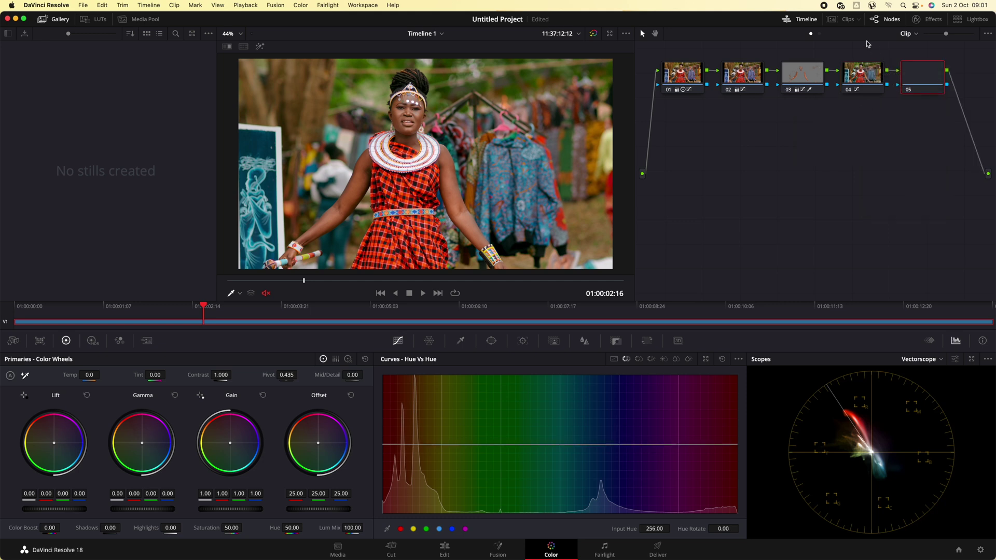
- Find the Beauty effect among the Resolve FX Refine effects and apply it to node 05
left_click(927, 19)
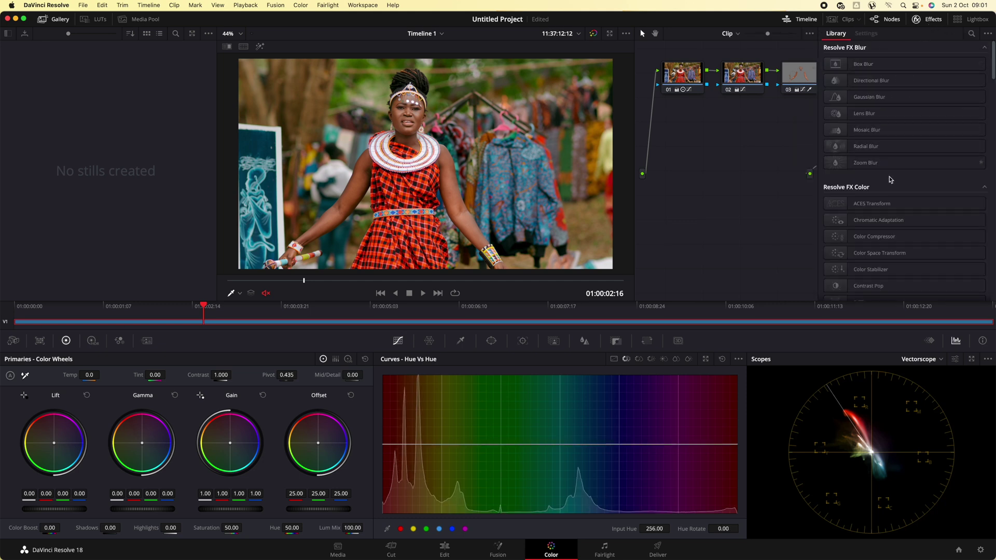
scroll(885, 248, "down", 6)
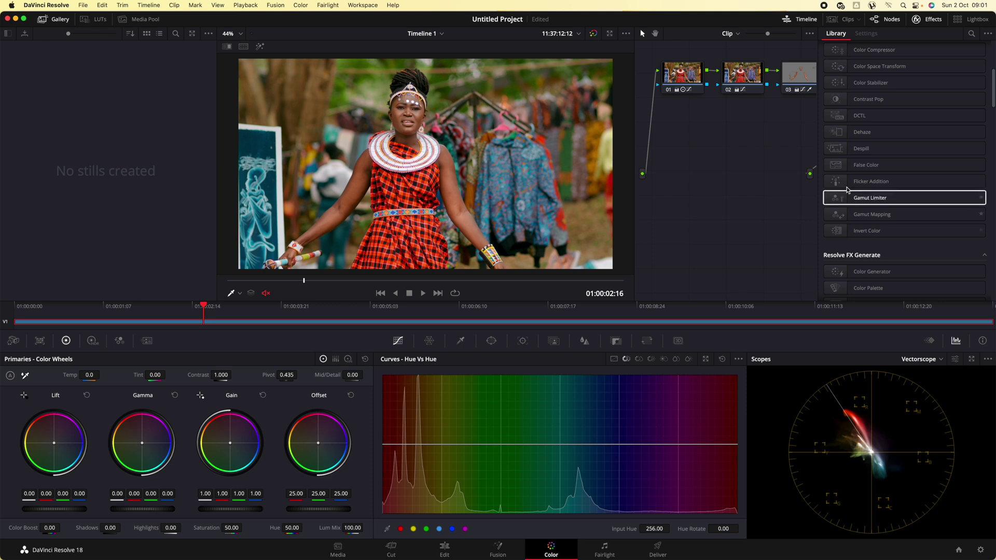
scroll(881, 129, "up", 1)
scroll(881, 129, "up", 5)
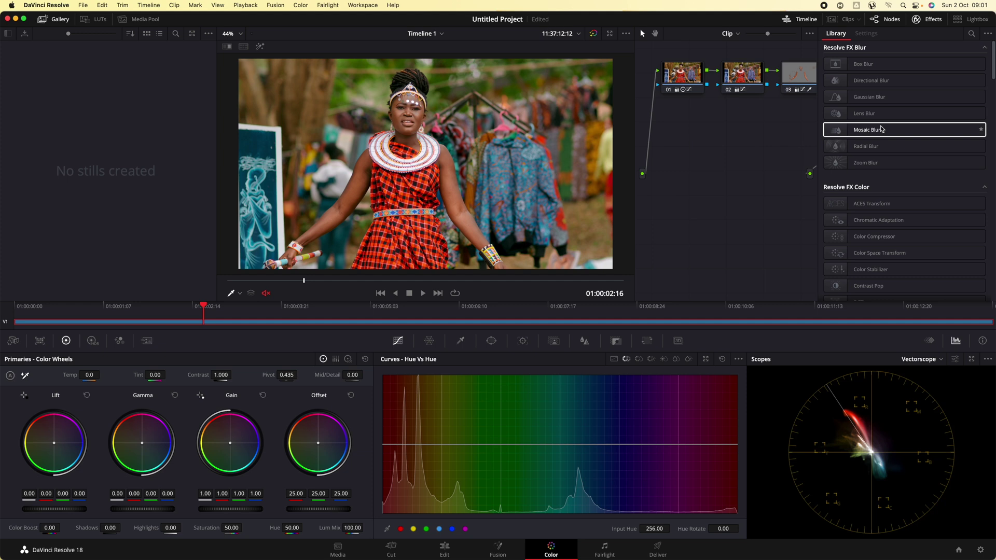
scroll(881, 130, "down", 4)
scroll(880, 129, "down", 12)
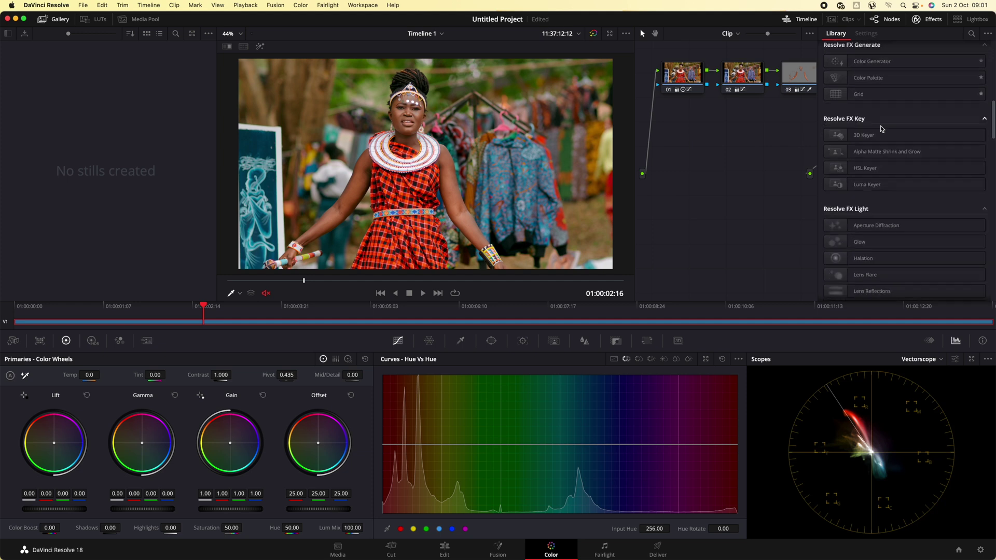
scroll(880, 129, "down", 6)
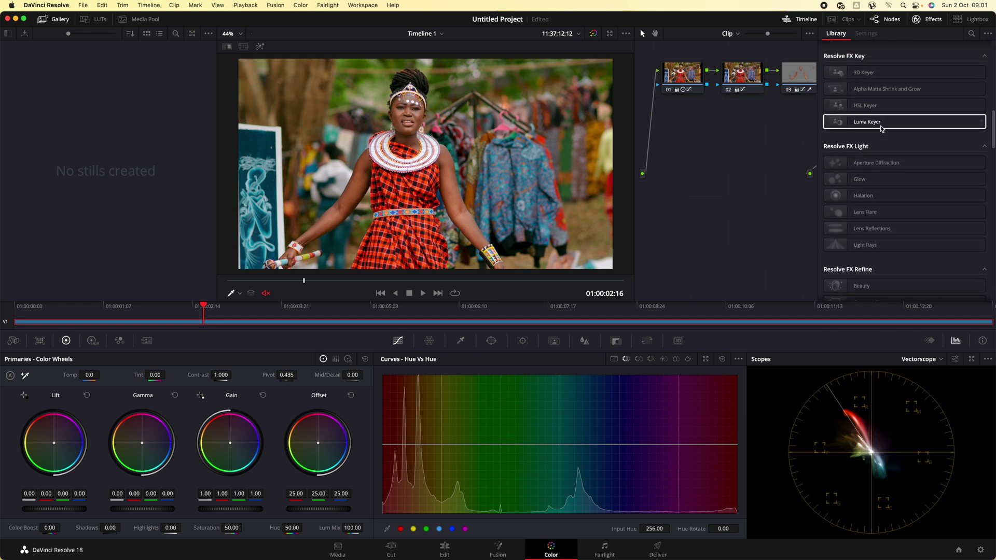
left_click(862, 74)
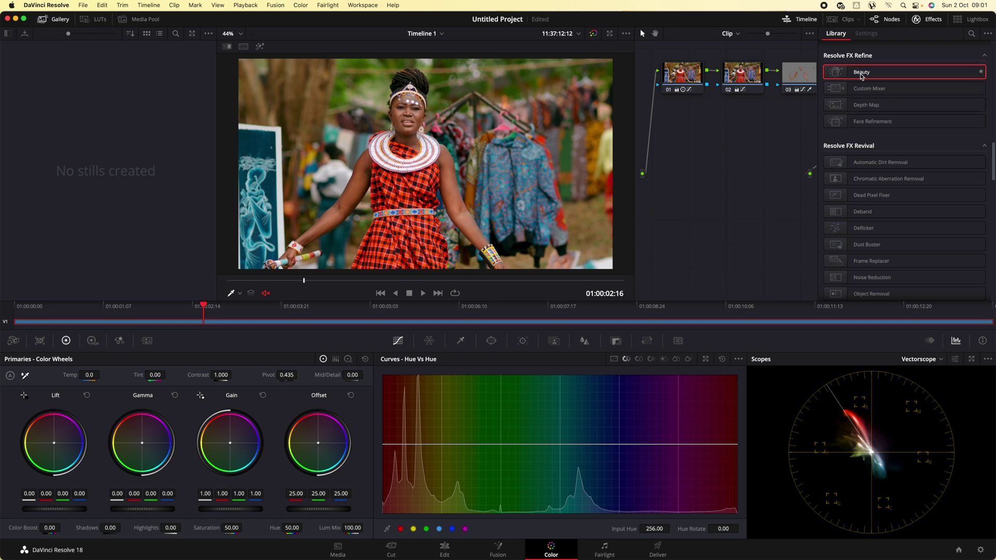
left_click_drag(860, 75, 800, 81)
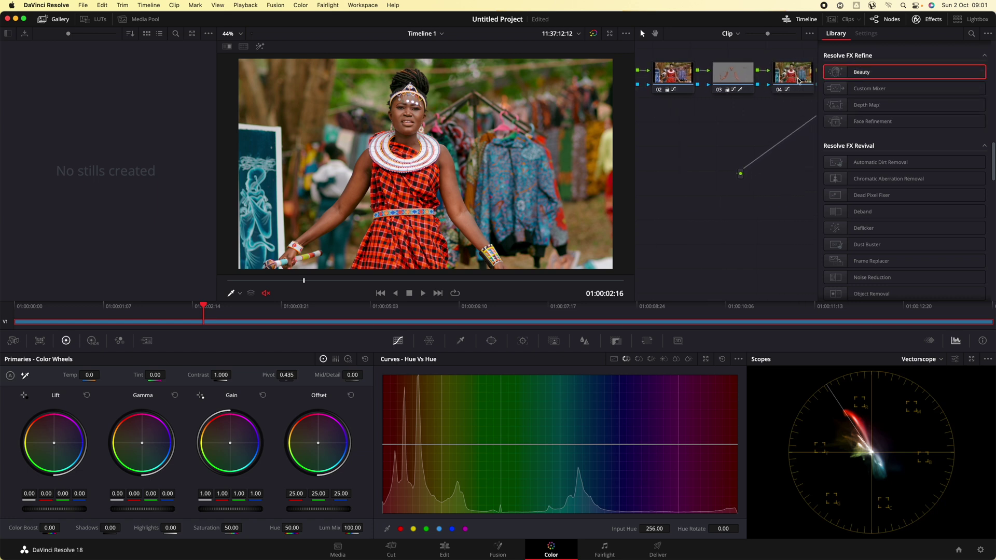
left_click_drag(853, 77, 786, 78)
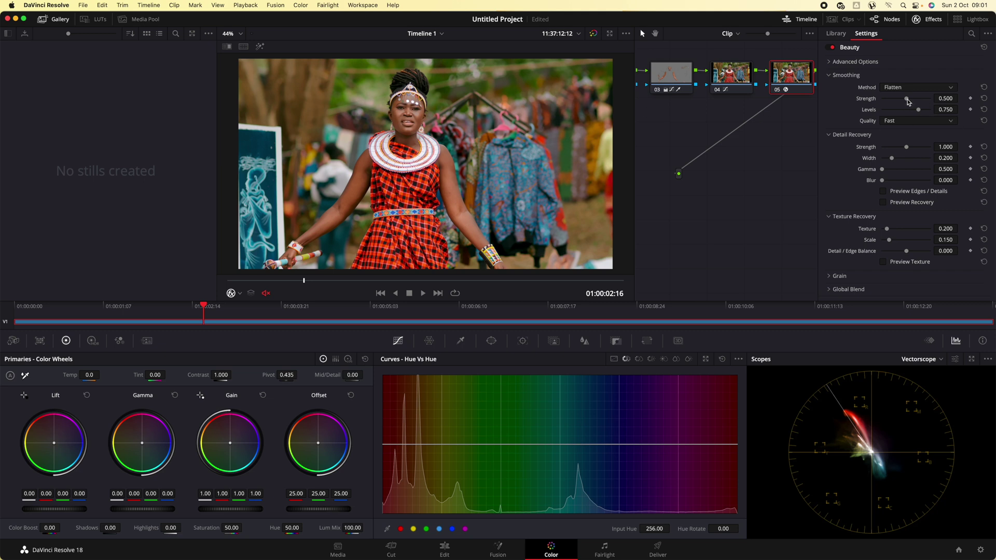
- Set the Beauty effect's smoothing strength to 0.605
left_click_drag(908, 101, 911, 100)
scroll(774, 94, "right", 5)
scroll(773, 94, "right", 3)
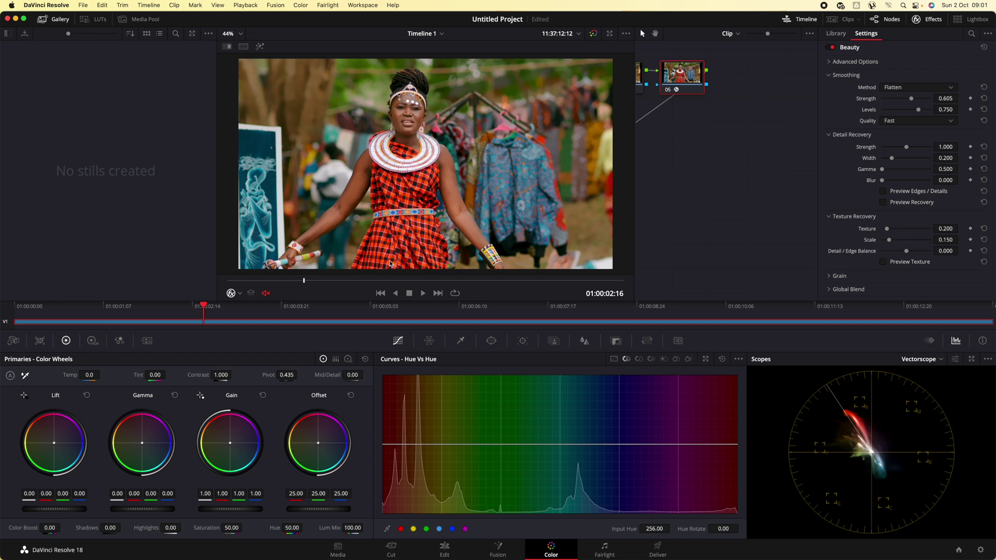
- Sample the skin on the woman's face with node 05's HSL qualifier and turn on the highlight view of the selection
left_click(460, 341)
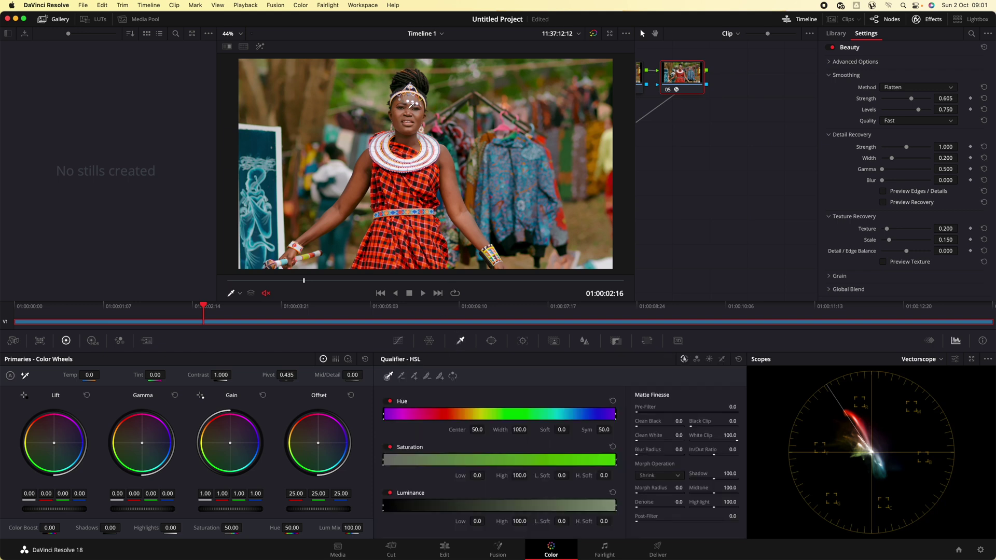
left_click(398, 119)
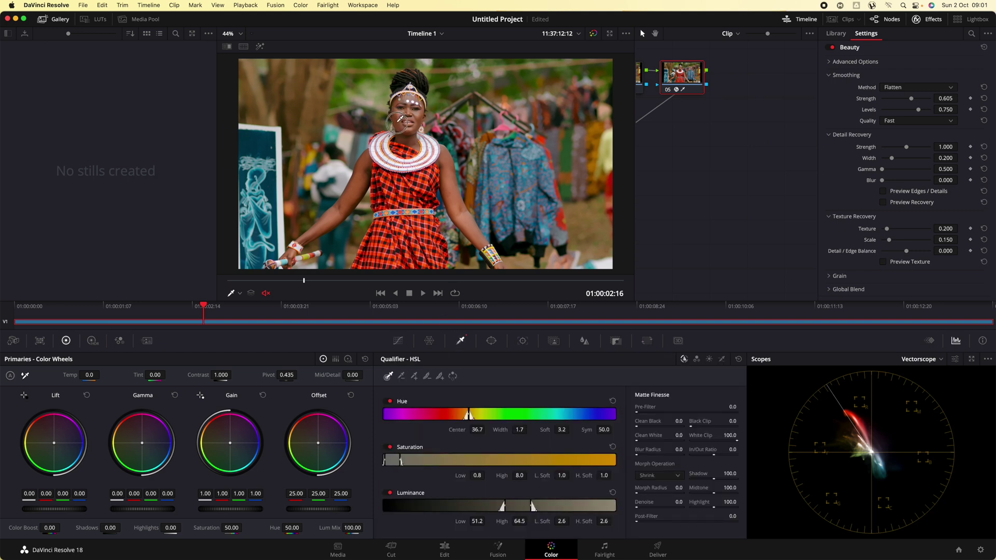
left_click(260, 46)
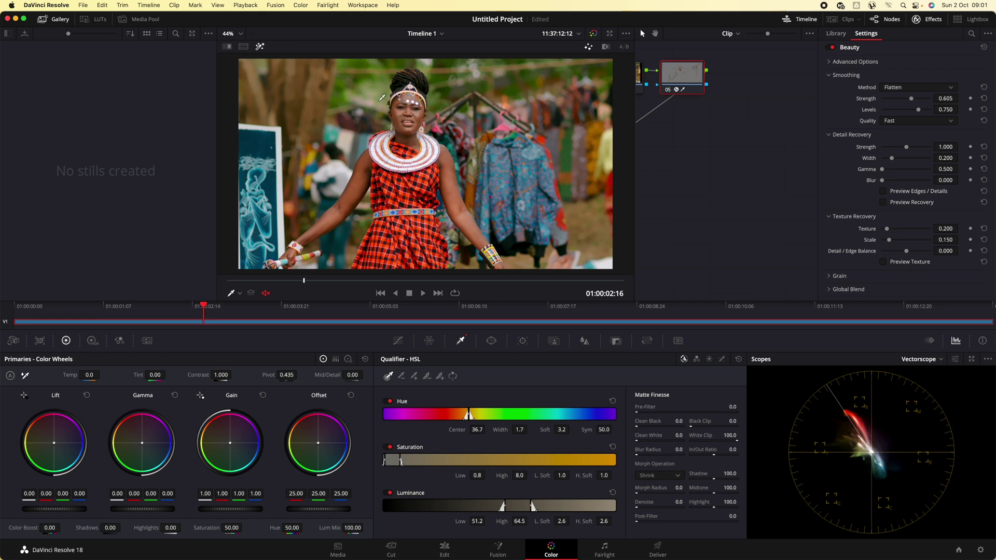
- Resample the facial skin to hue center 36.7, width 1.7, saturation 3.3–8.0 and luminance 52.8–69.6, and turn off the highlight view
left_click(402, 123)
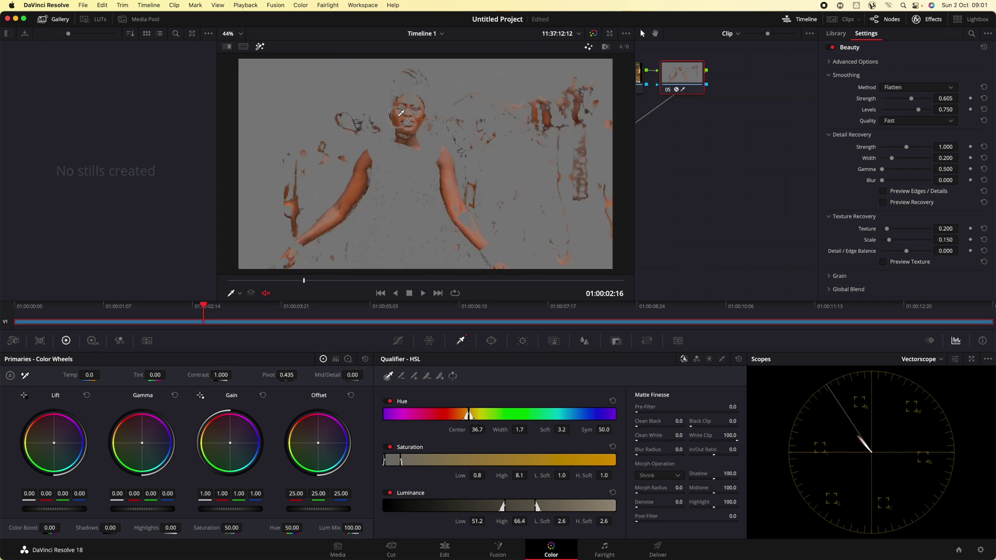
left_click(399, 115)
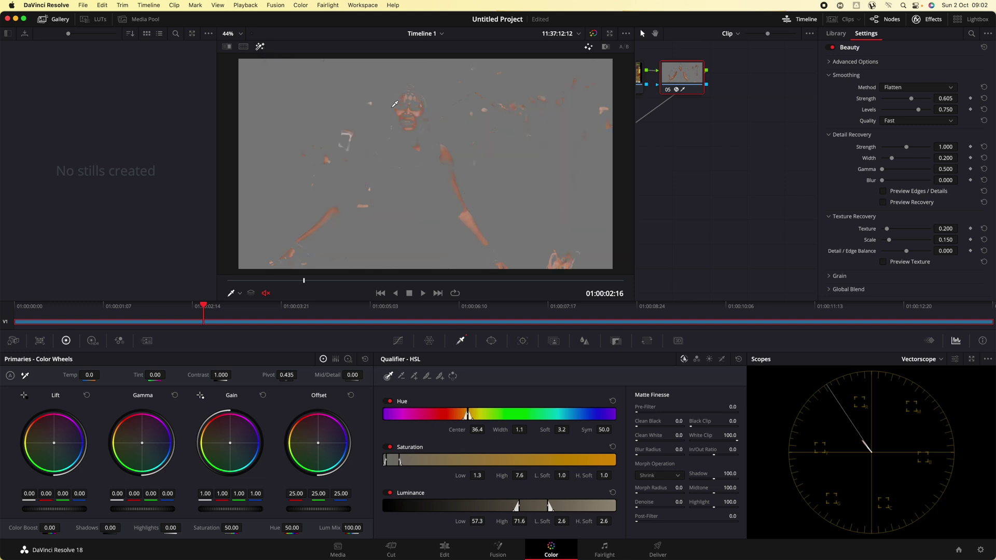
left_click_drag(403, 109, 400, 114)
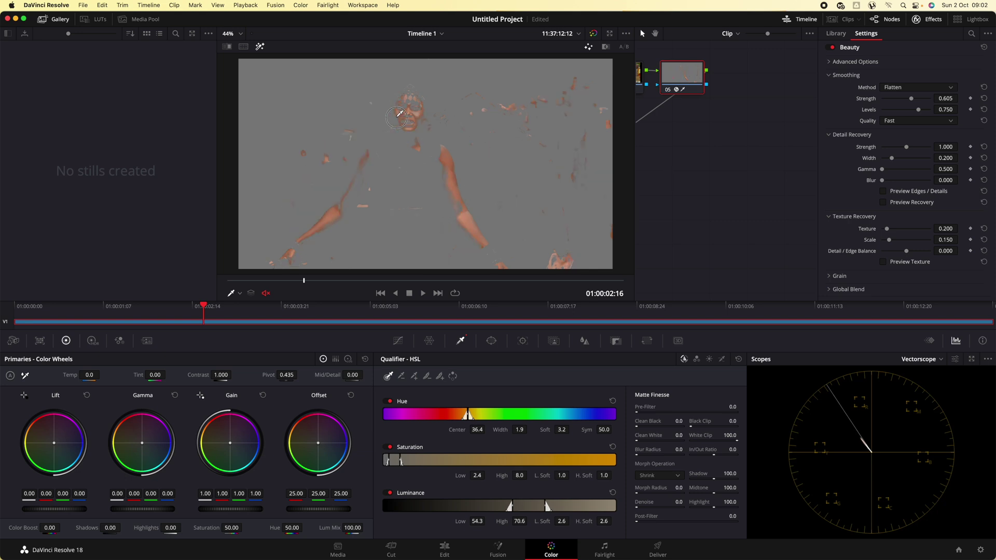
left_click_drag(395, 116, 396, 117)
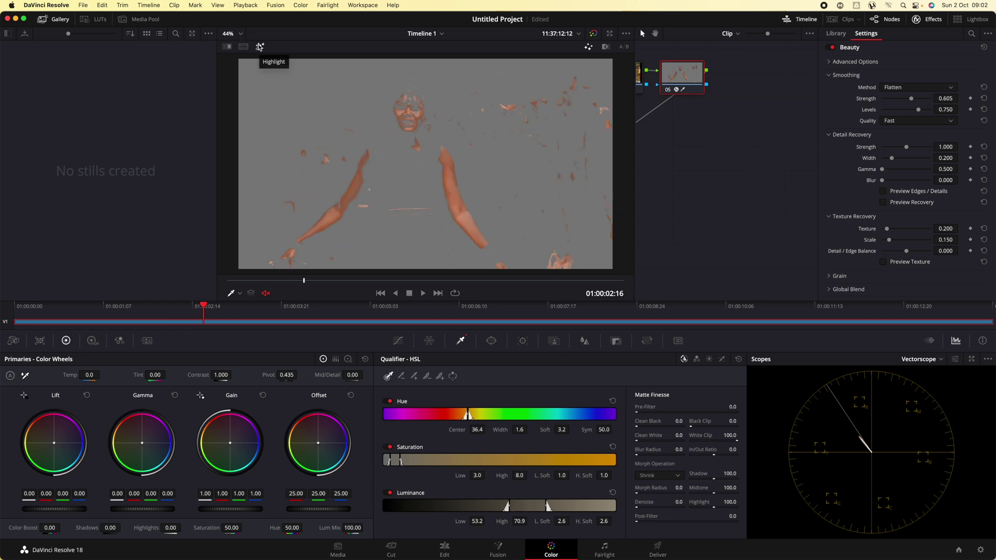
left_click(400, 110)
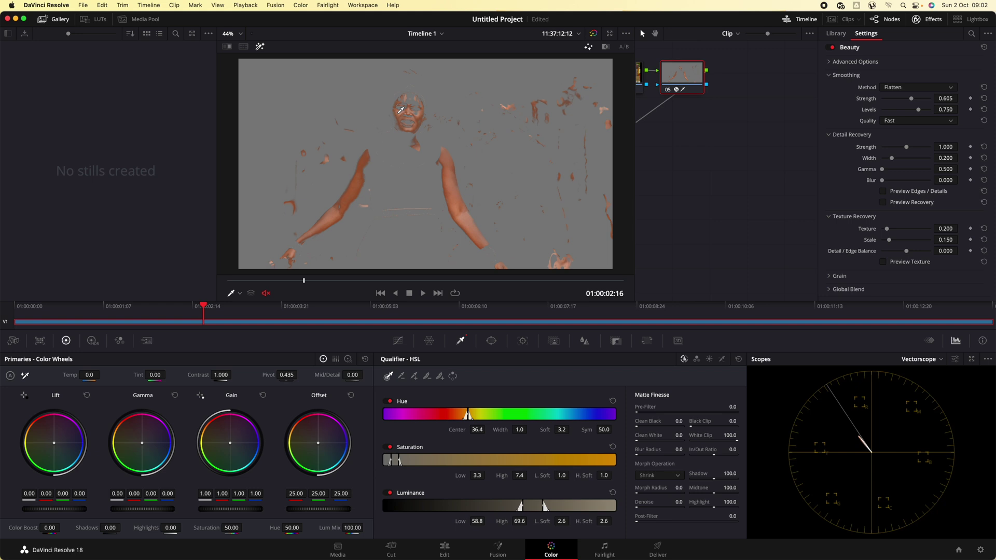
left_click(397, 117)
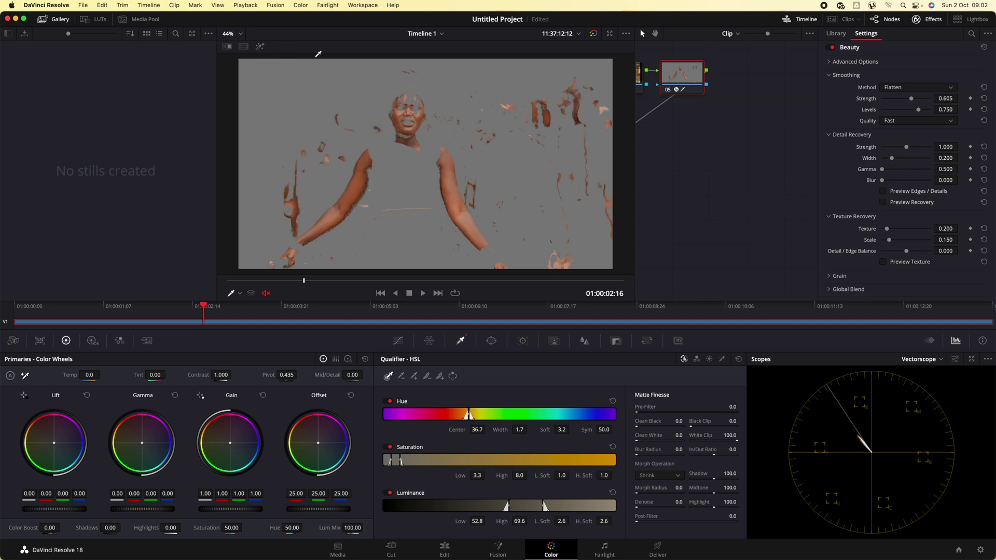
key("shift+h")
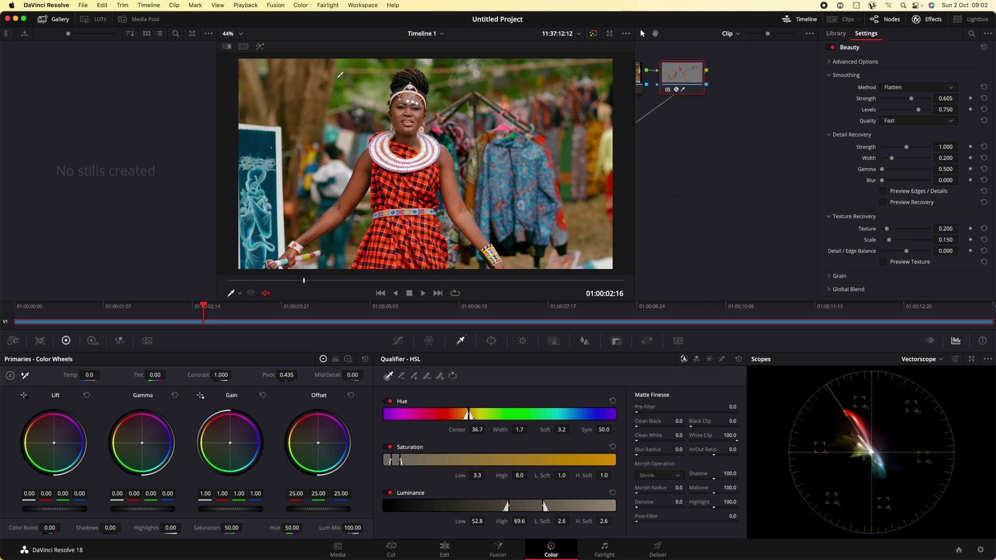
- Compare the image with the whole grade bypassed and enabled at 01:00:06:09
left_click(397, 322)
left_click_drag(404, 310, 466, 312)
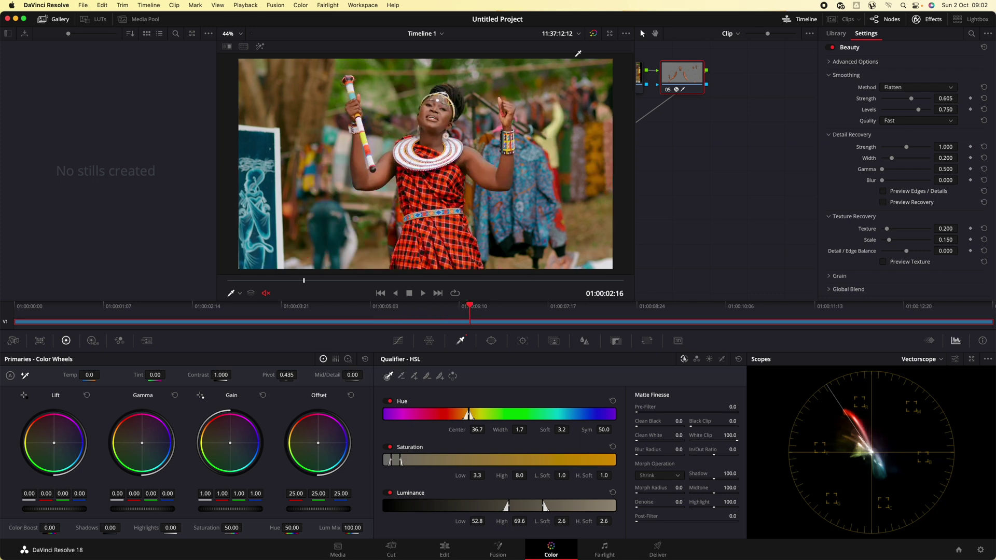
left_click(594, 34)
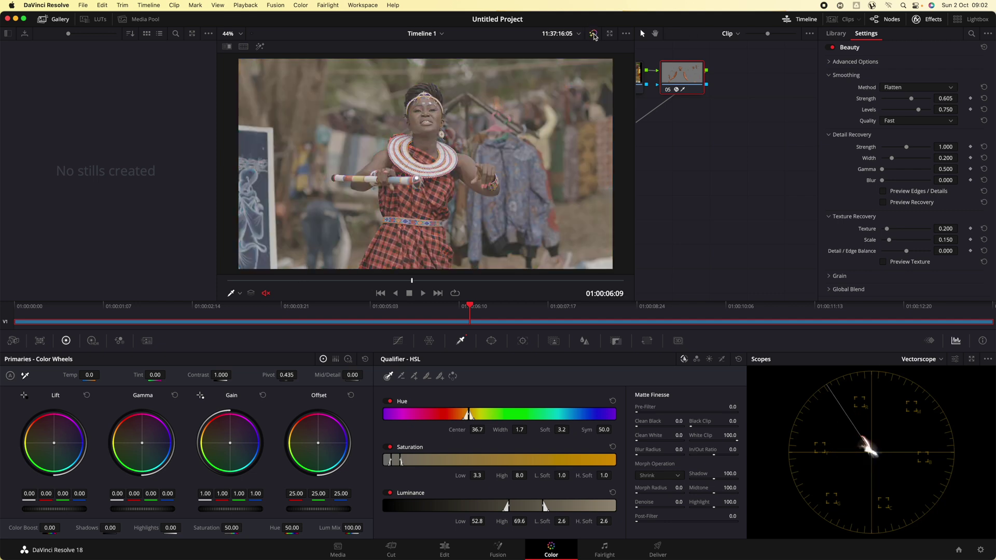
left_click(593, 34)
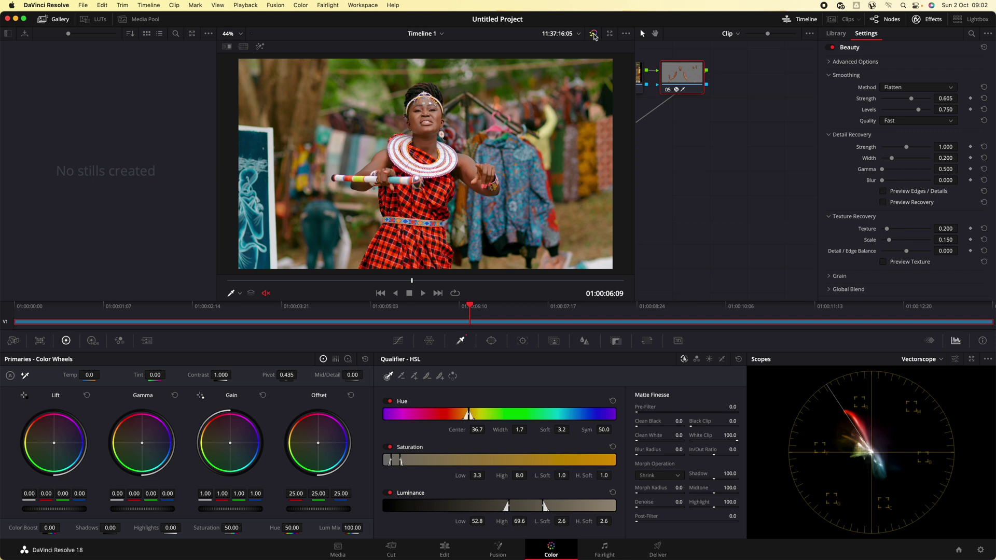
right_click(679, 69)
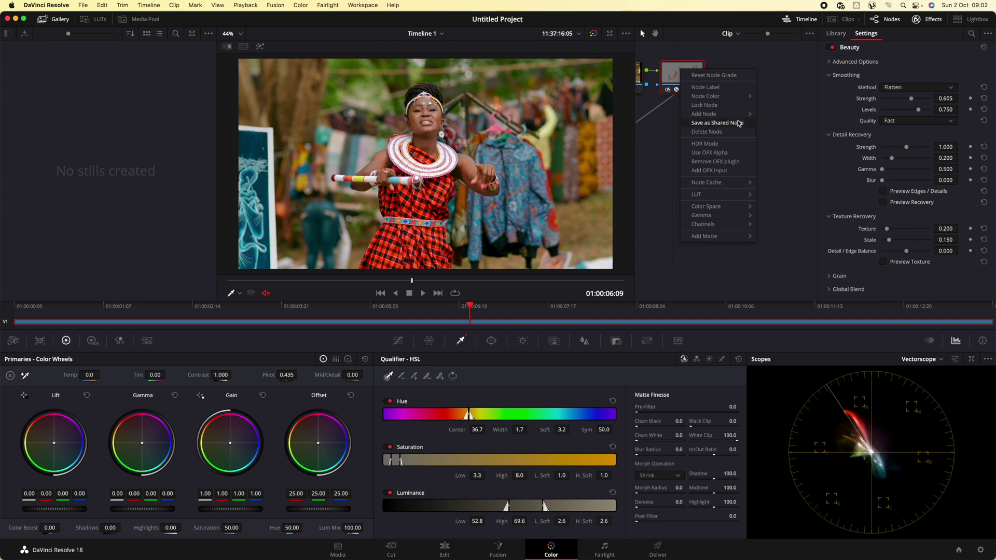
mouse_move(740, 116)
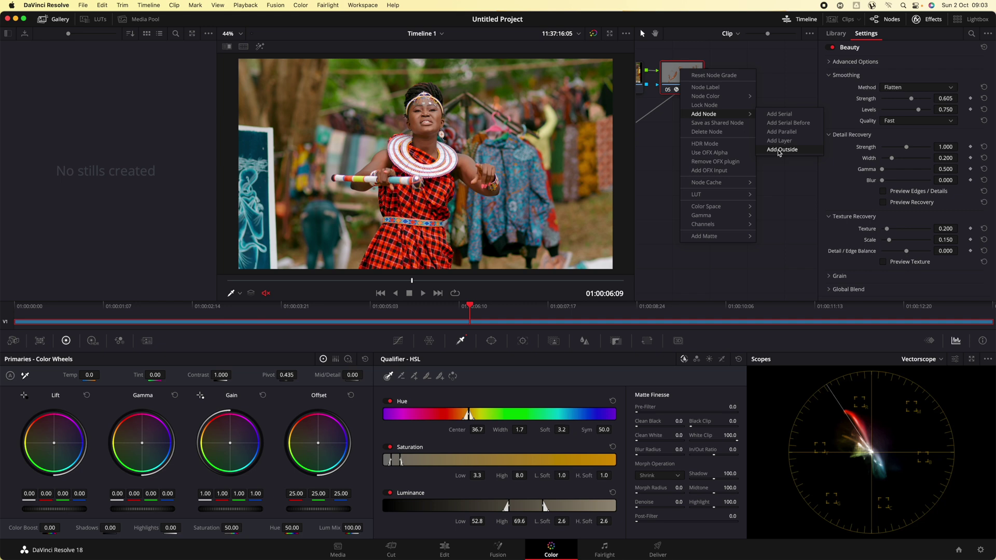
left_click(680, 172)
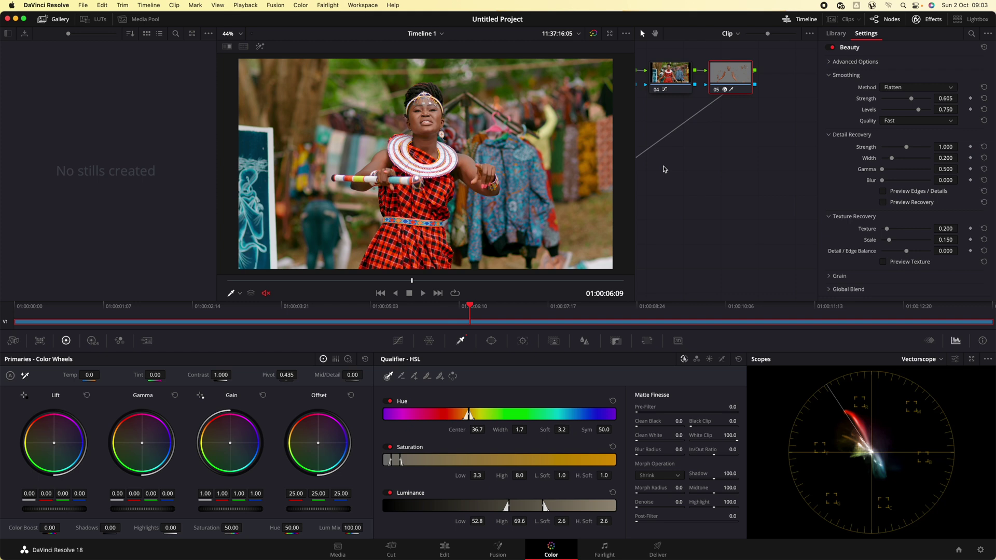
- Move the playhead to 01:00:04:14 and choose the Final Cut Pro X render preset on the Deliver page
left_click(341, 306)
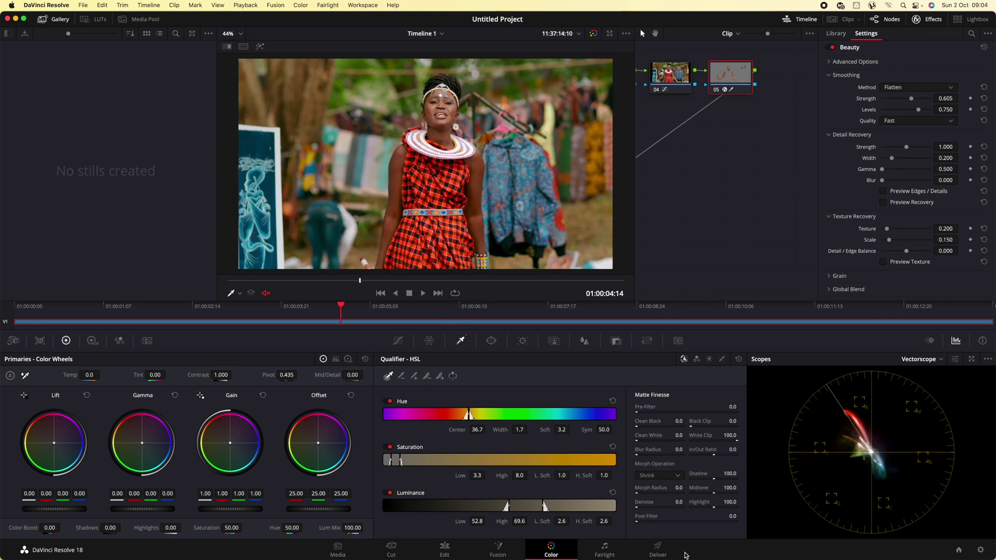
left_click(665, 556)
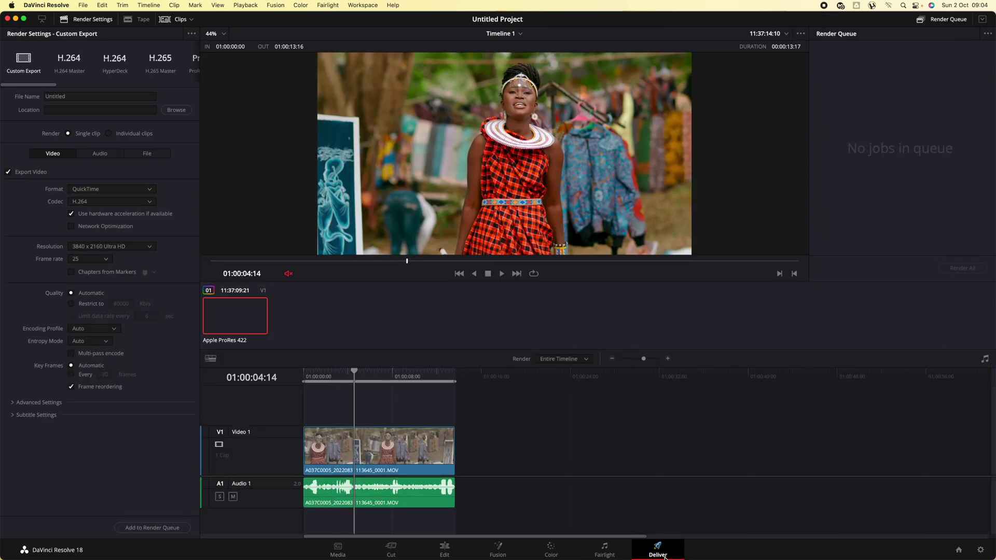
scroll(172, 60, "right", 5)
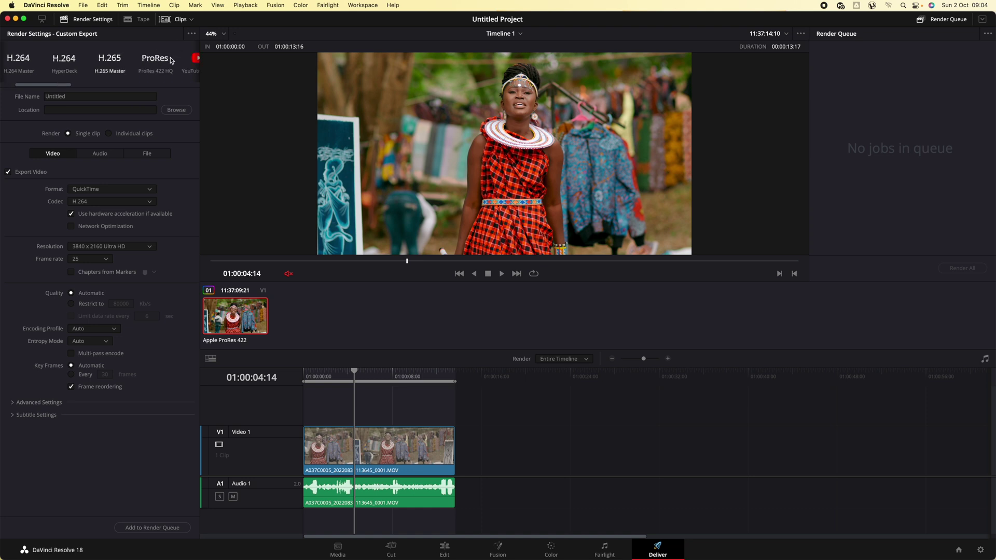
scroll(172, 60, "right", 5)
left_click(66, 60)
left_click(67, 90)
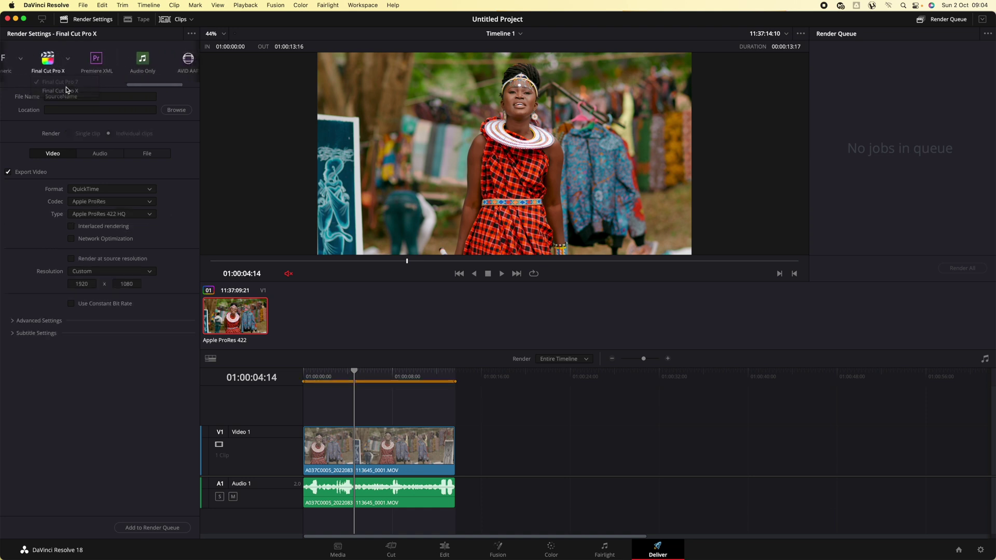
- Keep the render resolution on Custom and open its width value for editing
left_click(111, 270)
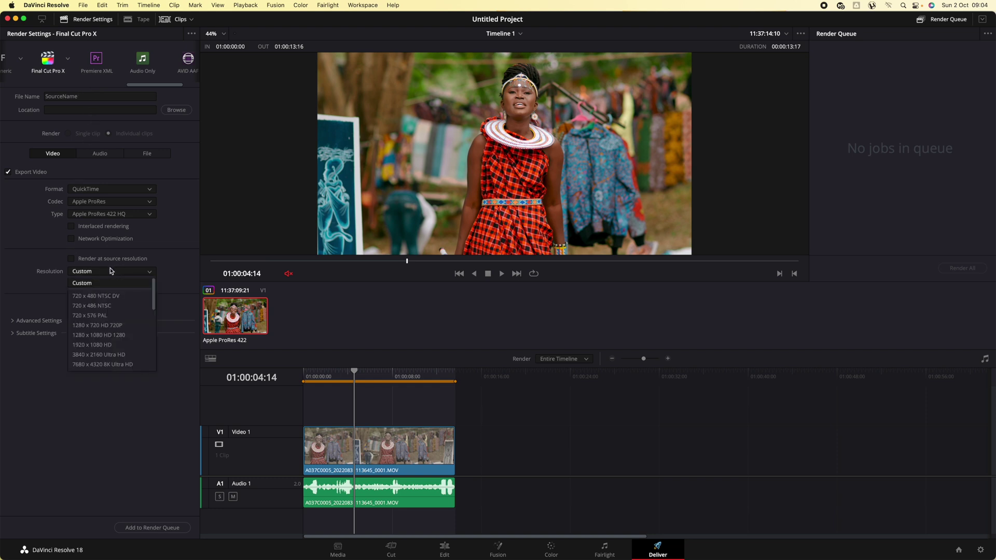
left_click(93, 283)
left_click(94, 284)
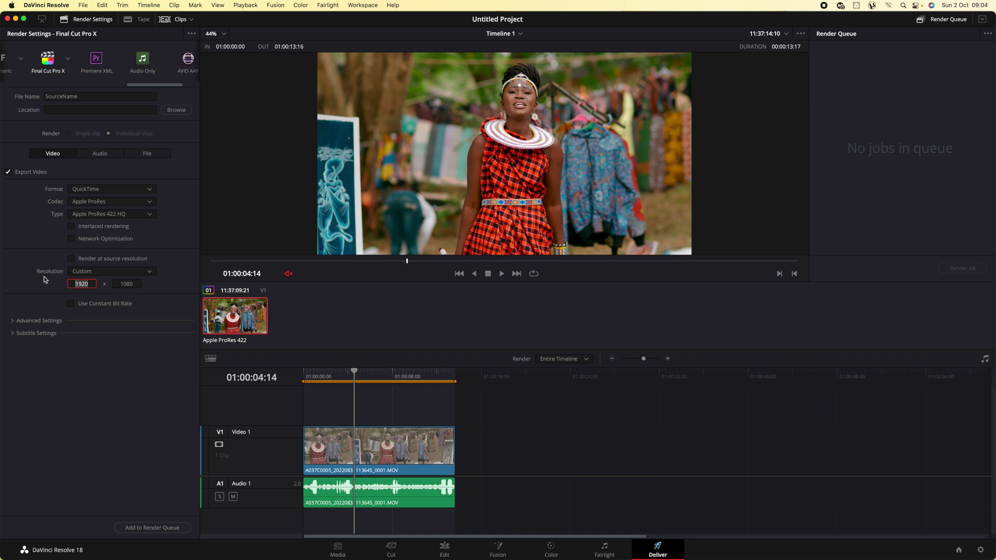